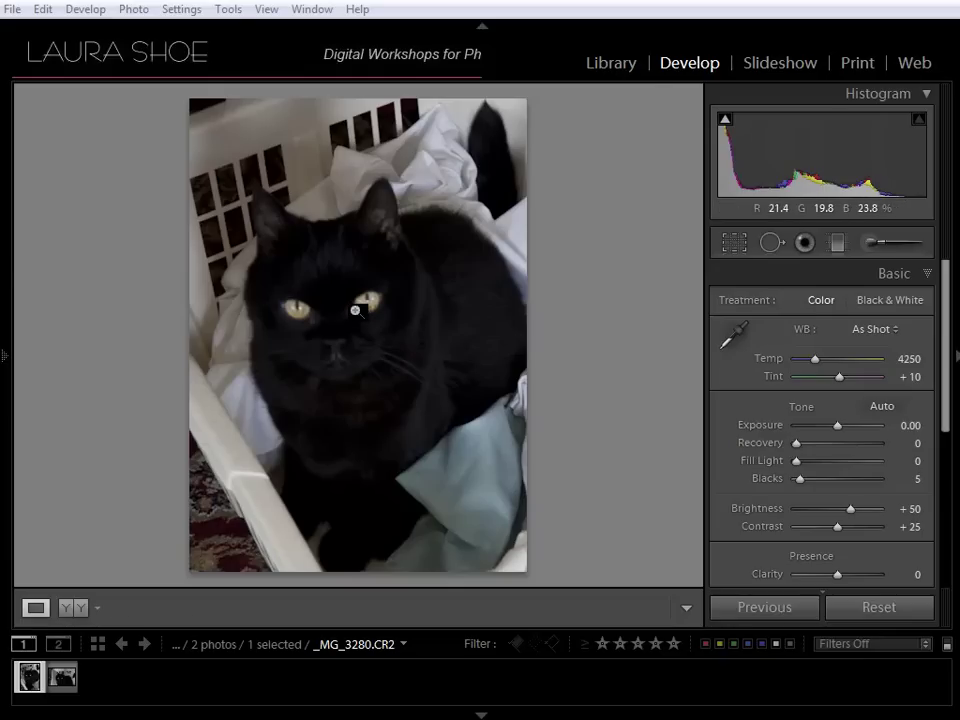
Compare the cat's eyes and face up close in photos _MG_3280.CR2 and _MG_3283.CR2.
left_click(359, 307)
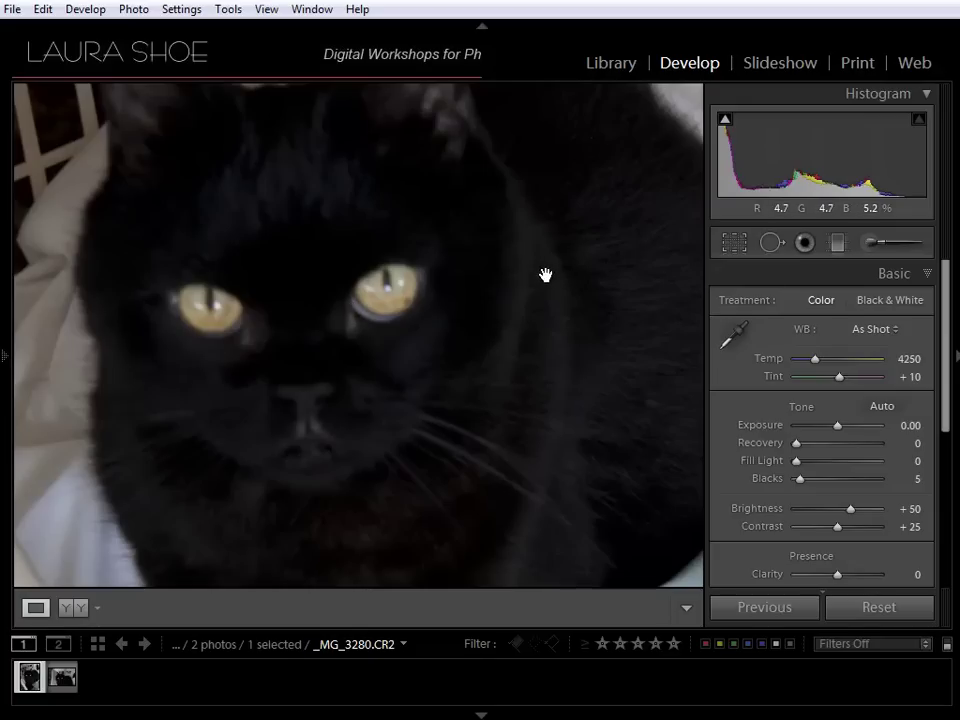
left_click_drag(544, 274, 398, 343)
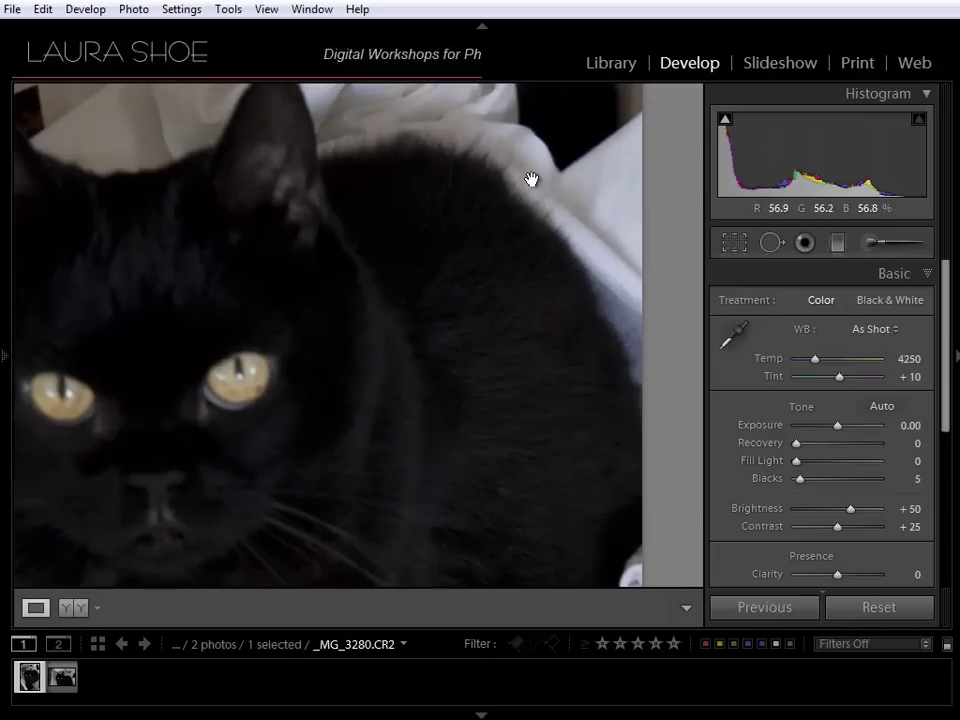
left_click_drag(343, 347, 506, 287)
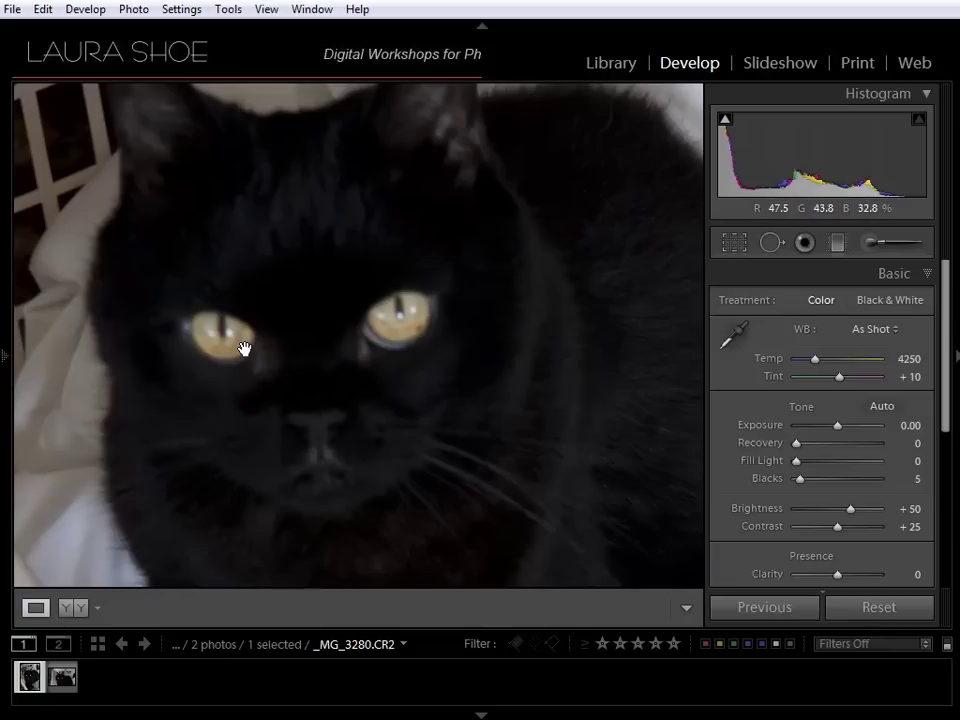
left_click(67, 675)
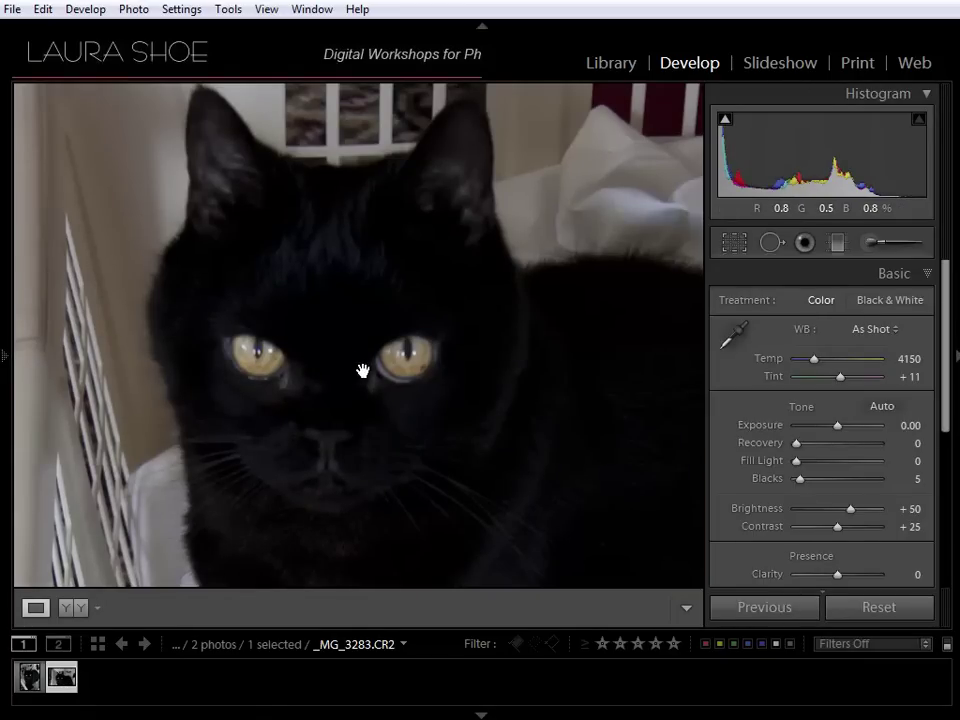
left_click_drag(497, 448, 495, 420)
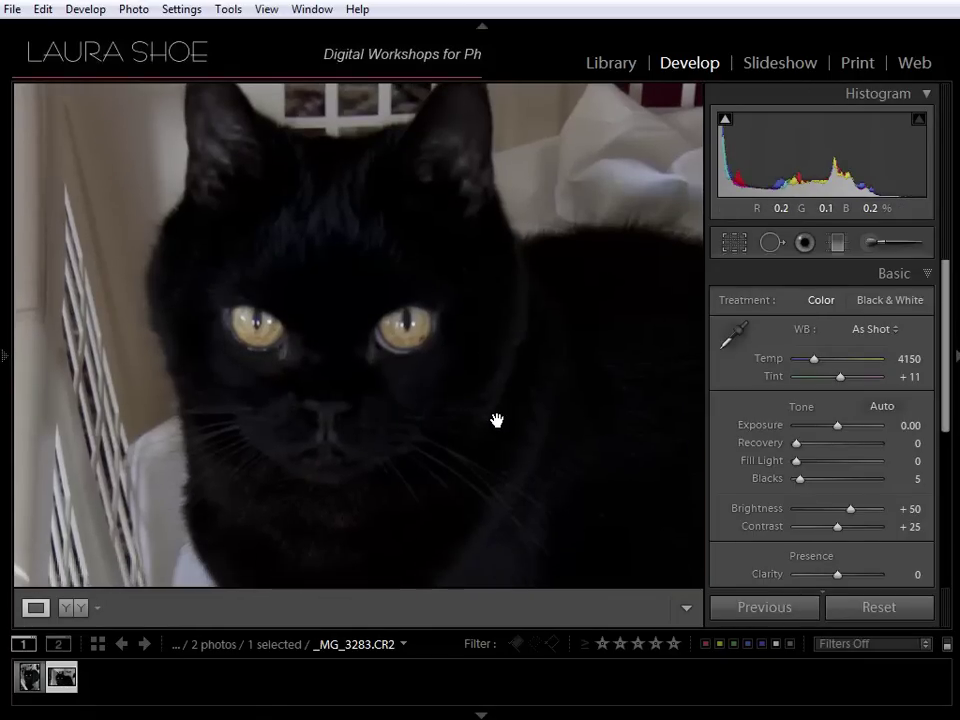
left_click(499, 420)
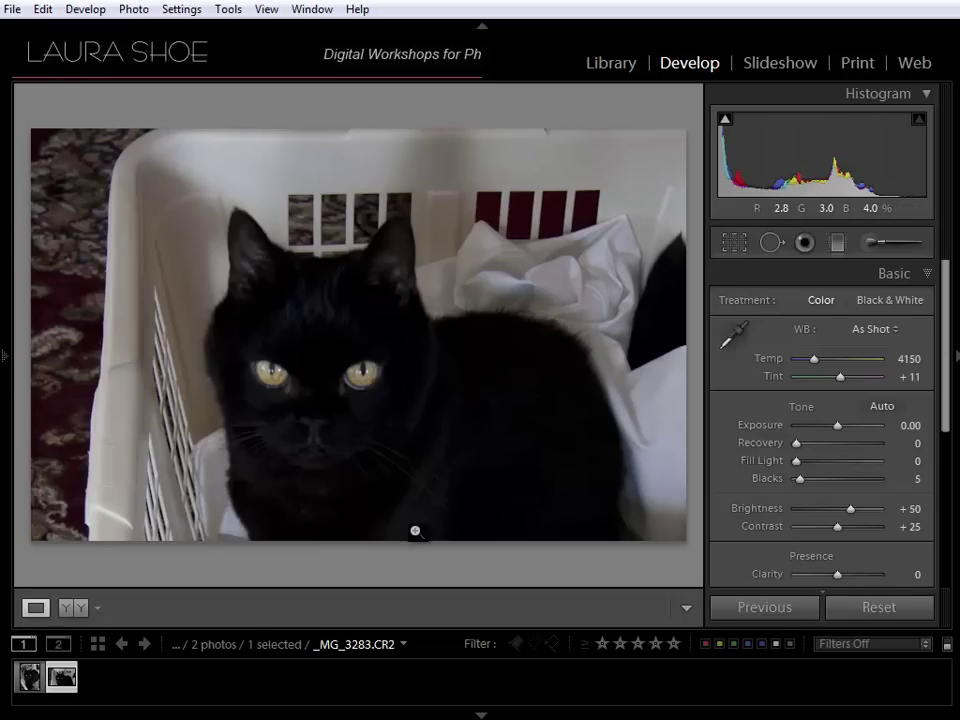
Select both cat photos with _MG_3280.CR2 as the active one and turn on Auto Sync.
left_click(24, 680)
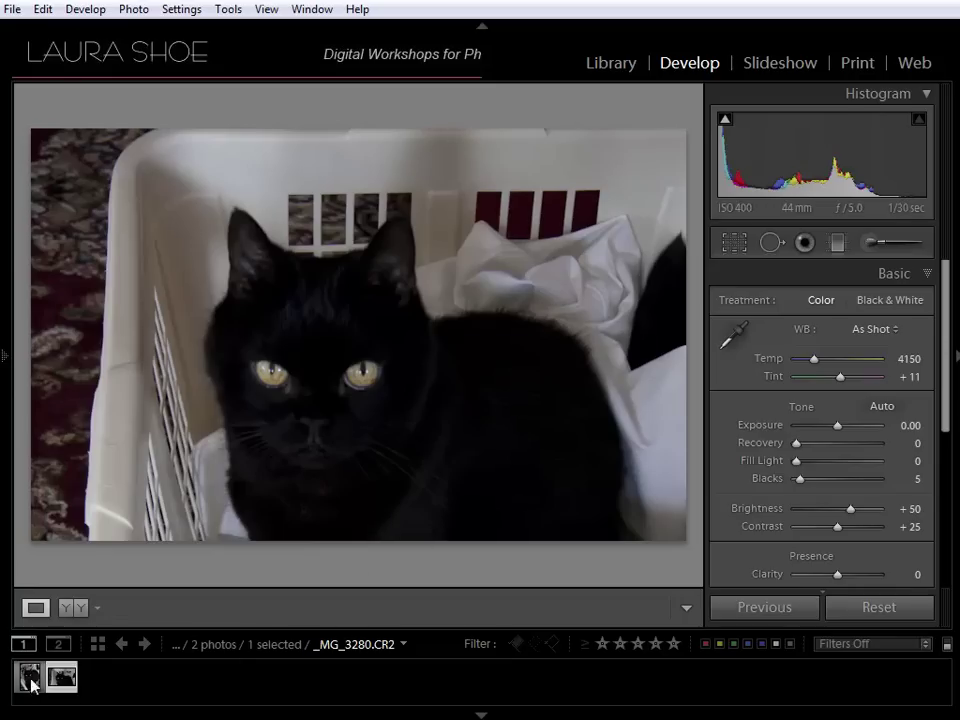
left_click(64, 678)
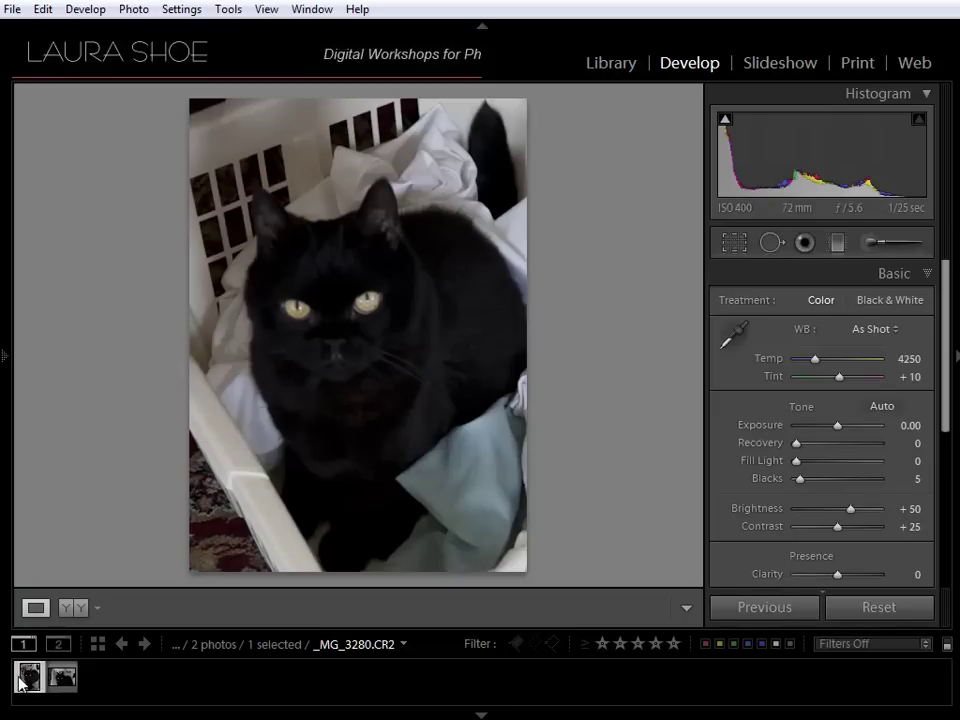
key("ctrl+a")
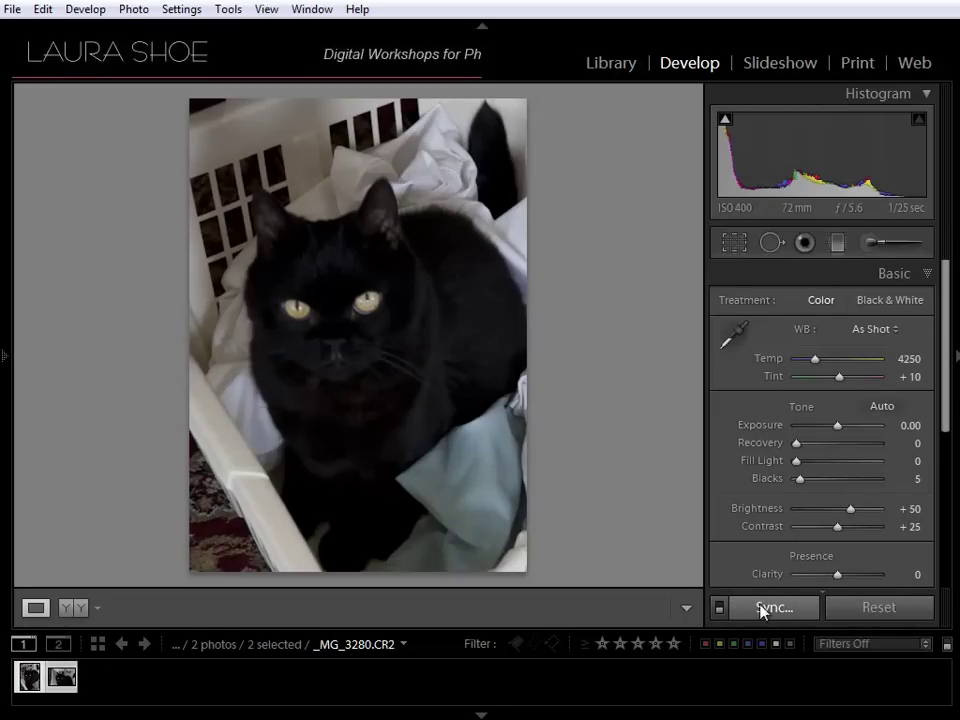
left_click(721, 608)
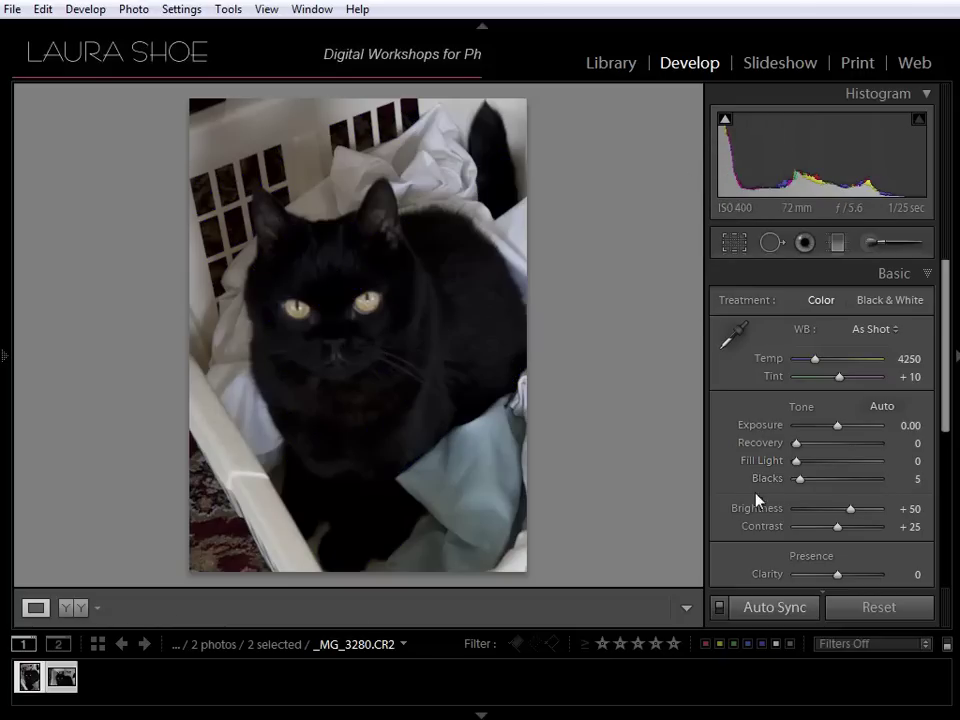
Set Blacks to 0, white balance Temp to 4759 and Exposure to +0.69 for both synced photos.
left_click_drag(800, 485, 791, 484)
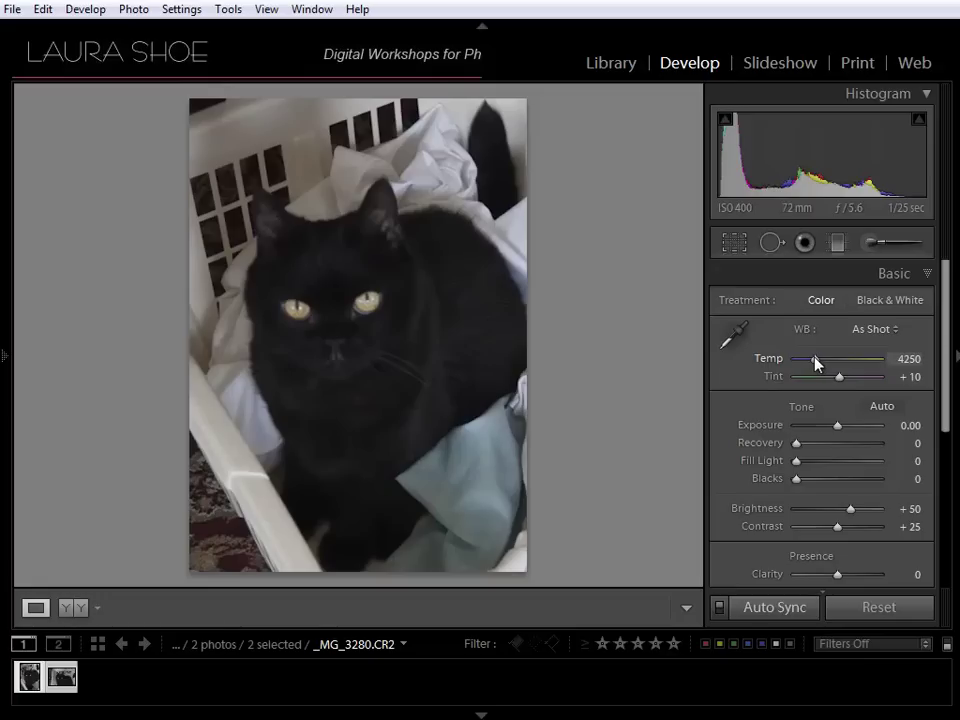
left_click_drag(815, 362, 818, 364)
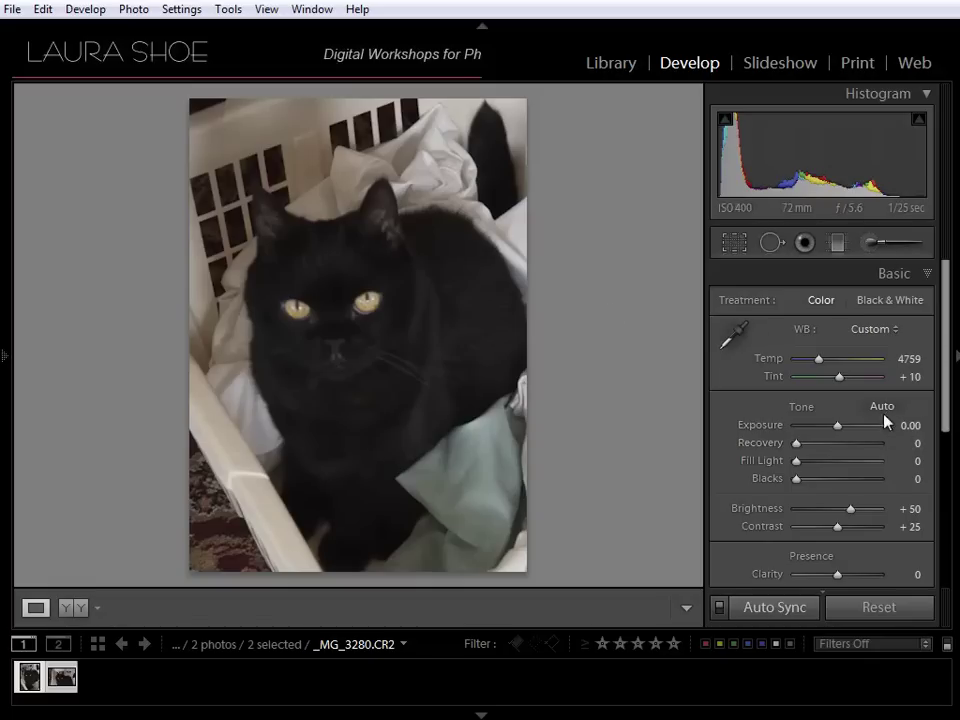
left_click_drag(839, 424, 846, 429)
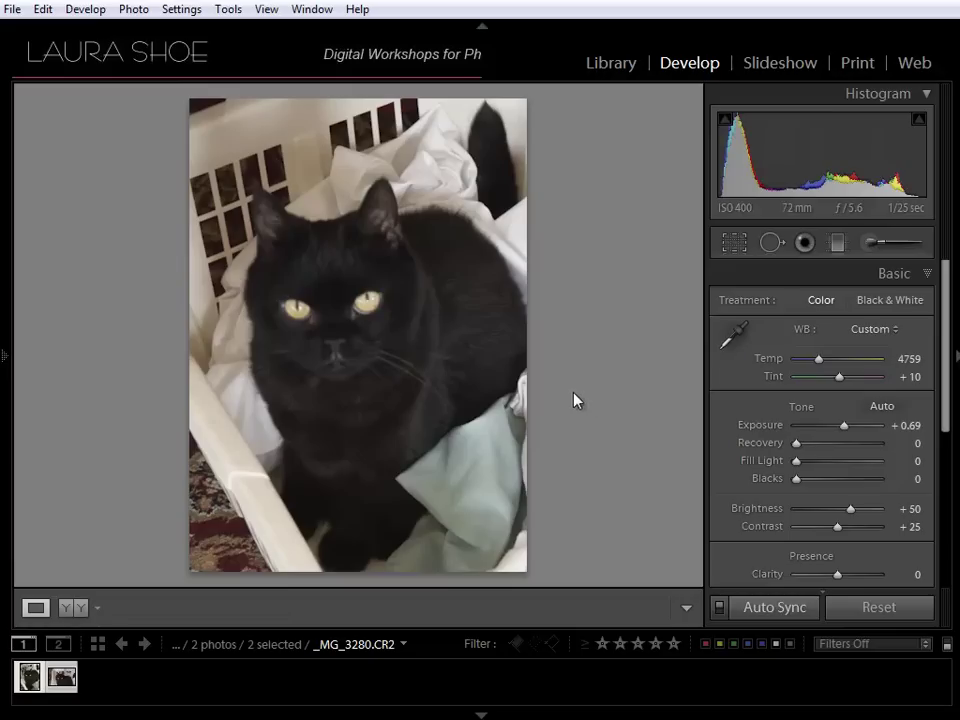
Open both photos as layers in one Photoshop document despite the plug-in compatibility warning, and check the layer beneath _MG_3280.CR2.
right_click(315, 264)
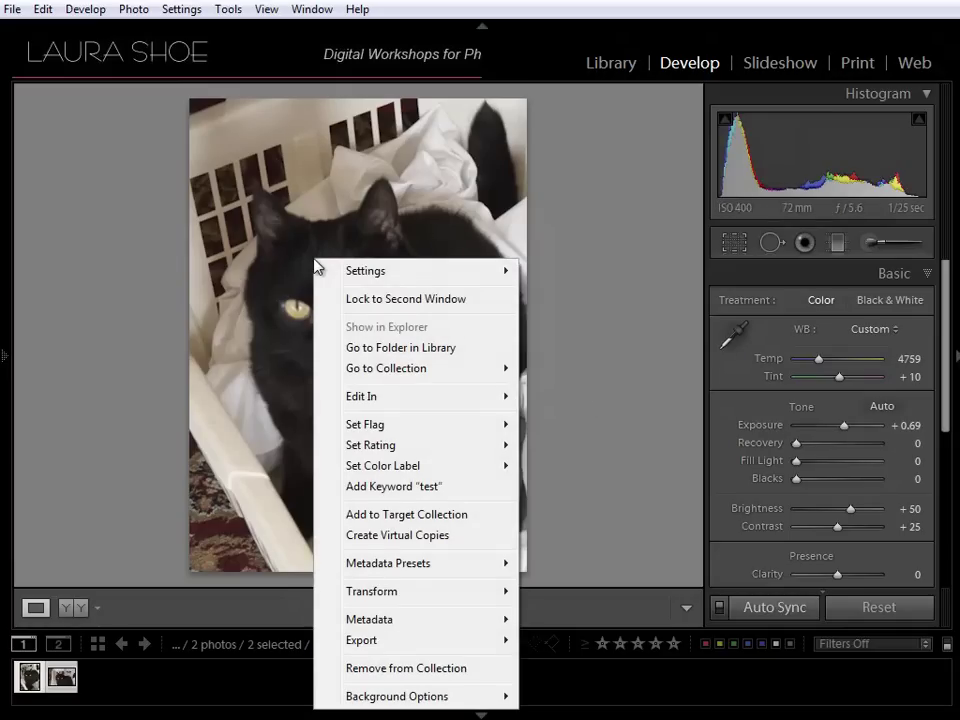
mouse_move(416, 403)
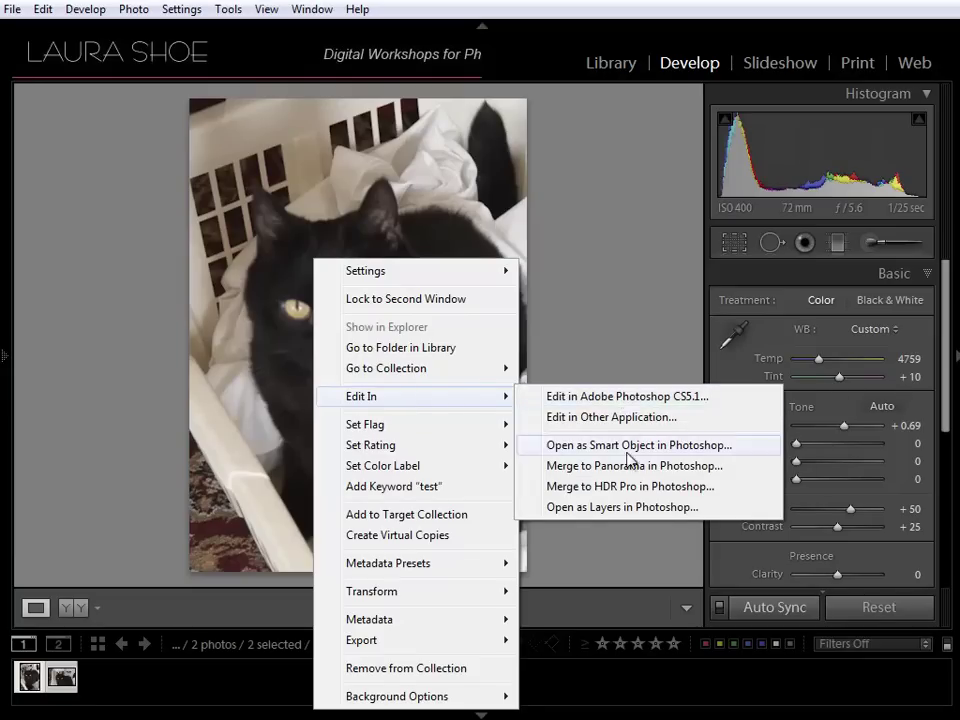
left_click(659, 508)
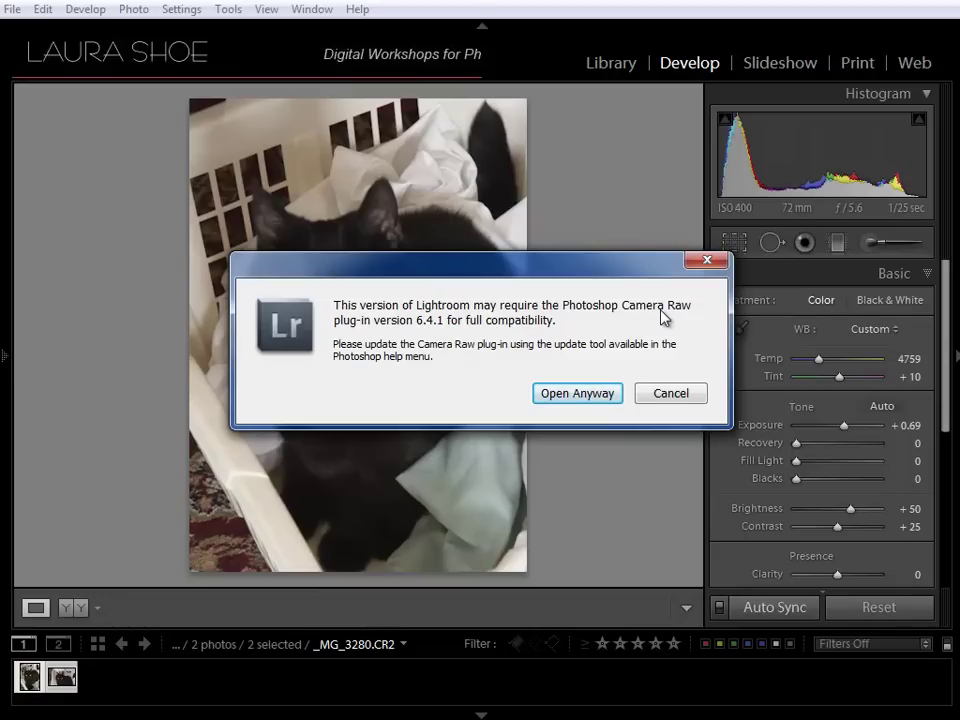
left_click(585, 401)
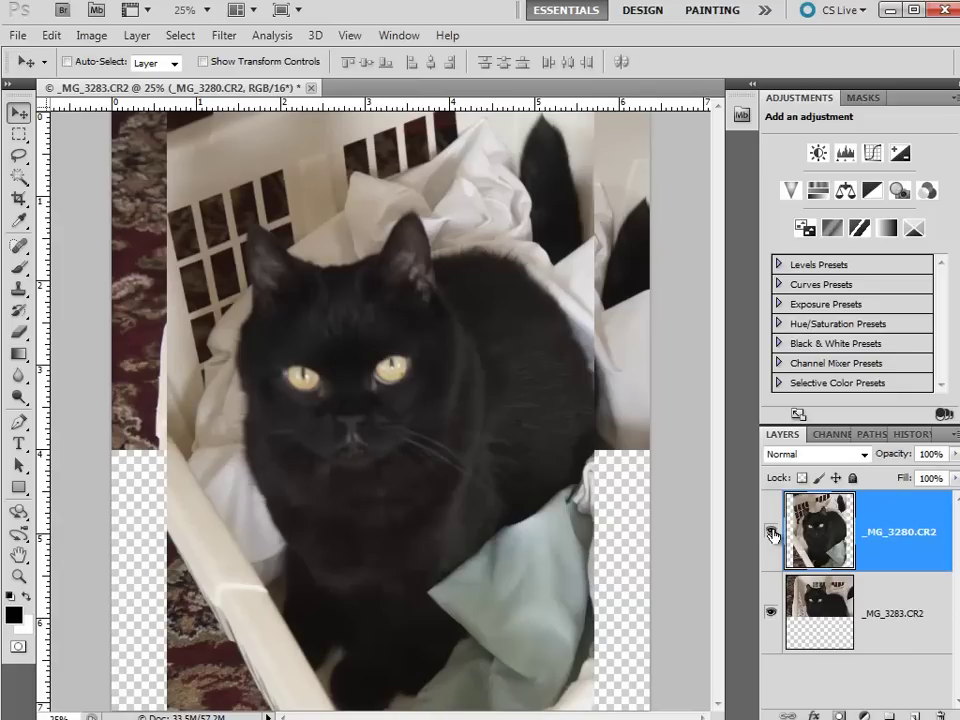
left_click(771, 532)
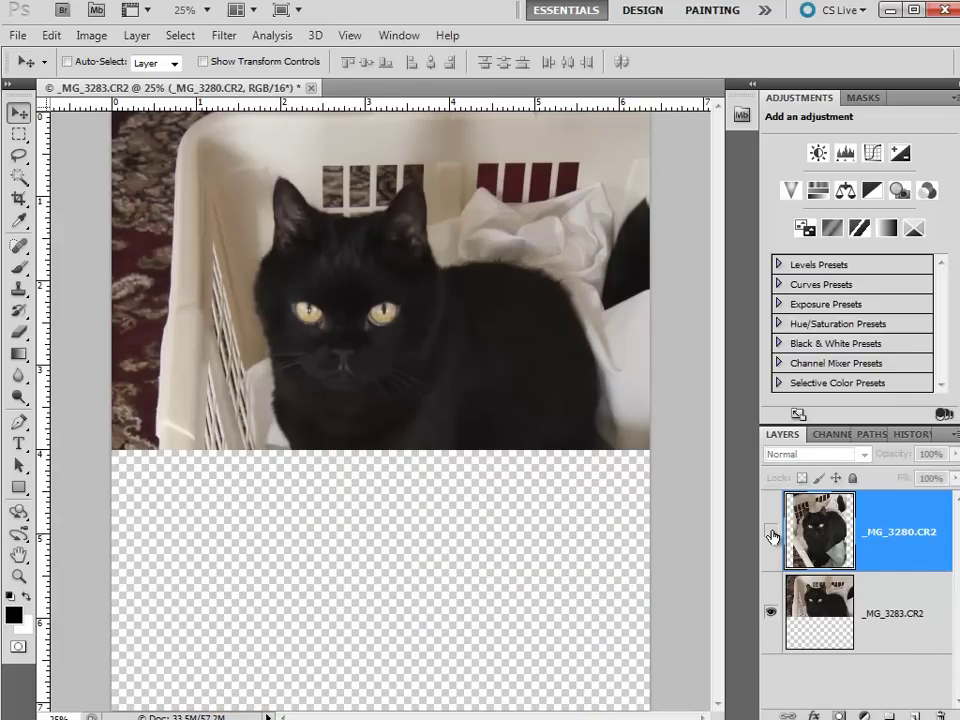
left_click(771, 533)
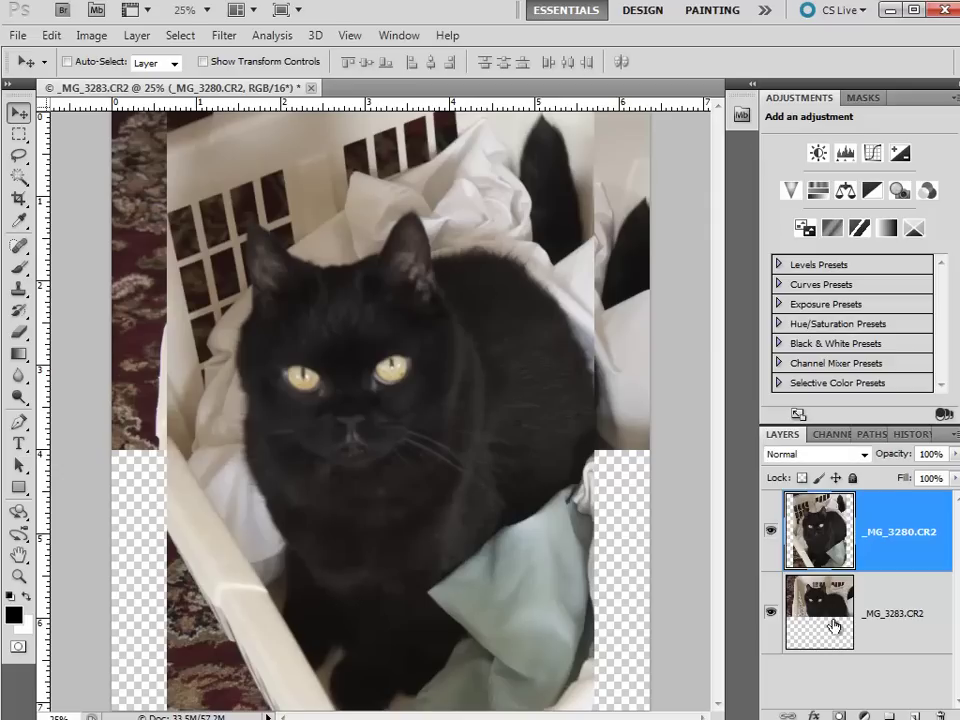
Rename the _MG_3283.CR2 layer as "eyes" and the _MG_3280.CR2 layer as "main image".
double_click(899, 614)
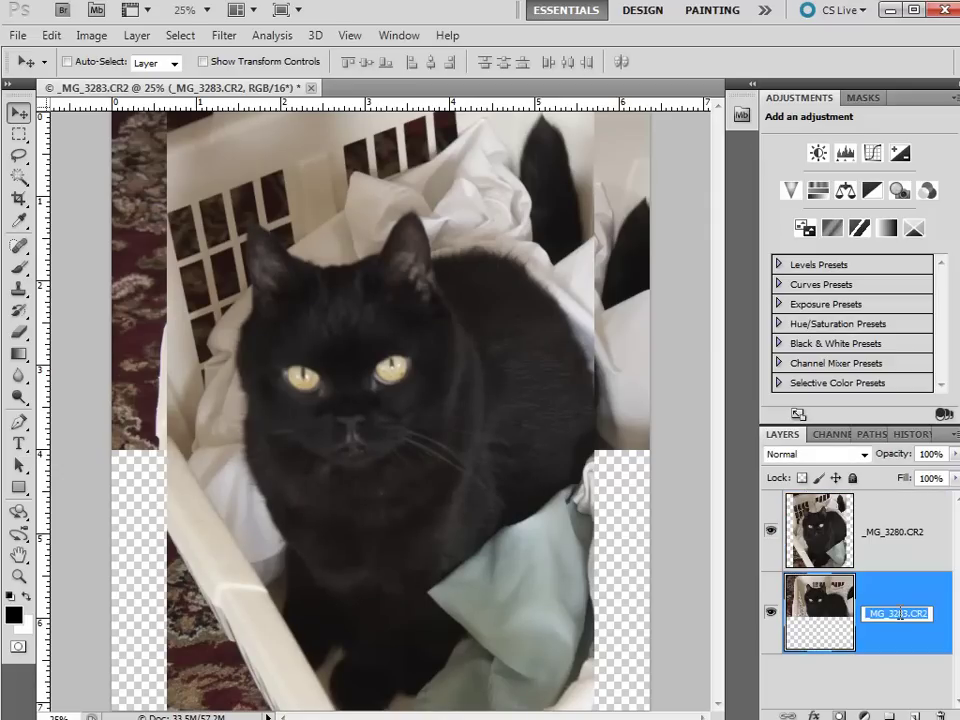
type("eyes")
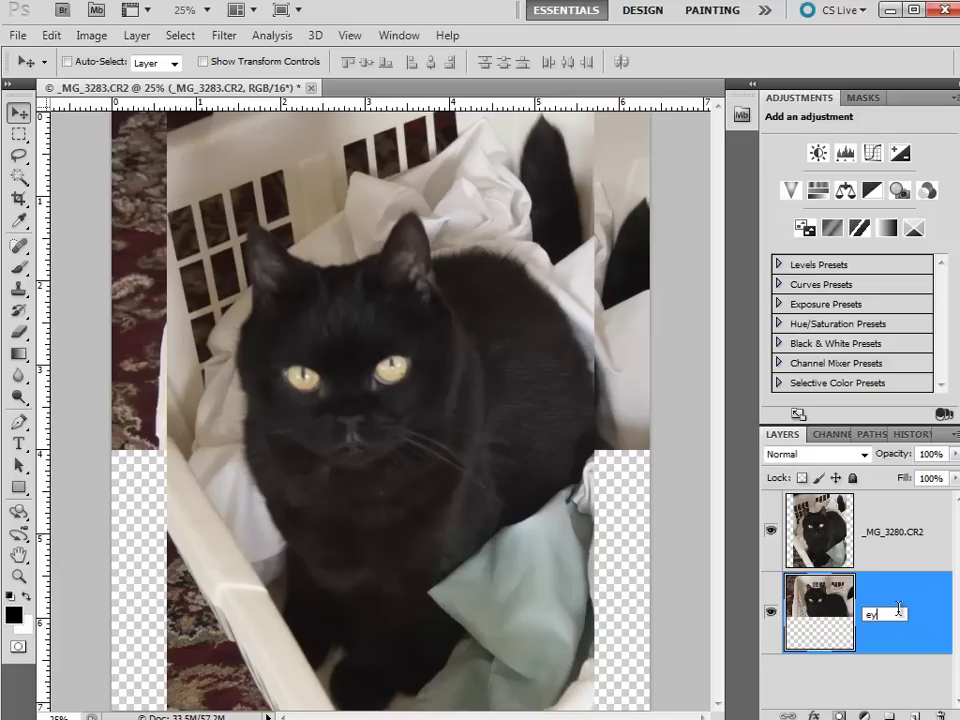
key("Return")
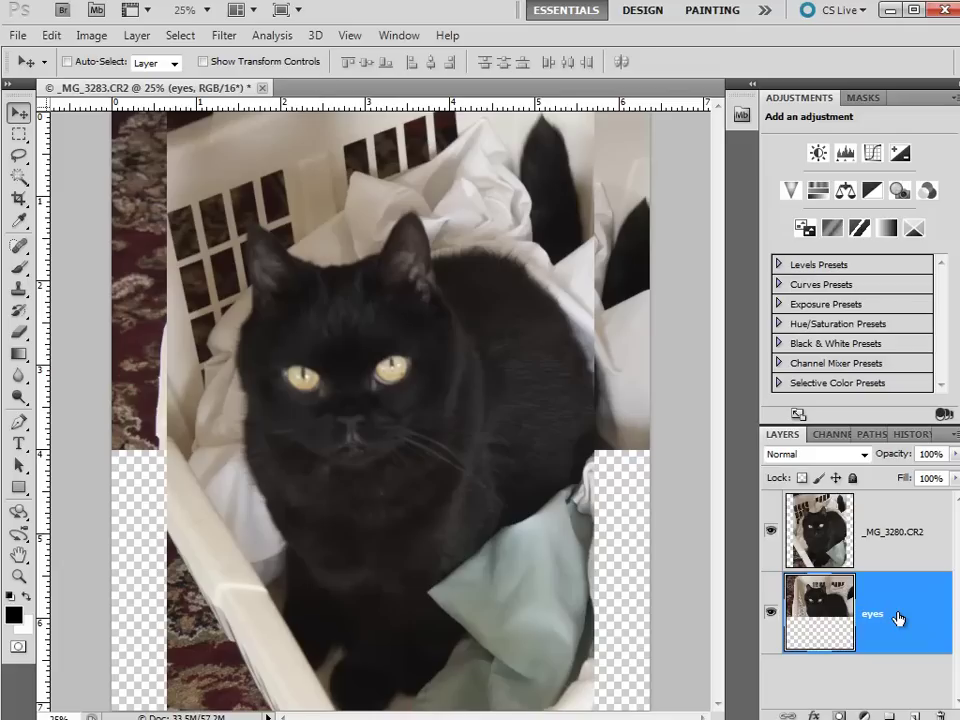
double_click(900, 531)
type("main imag")
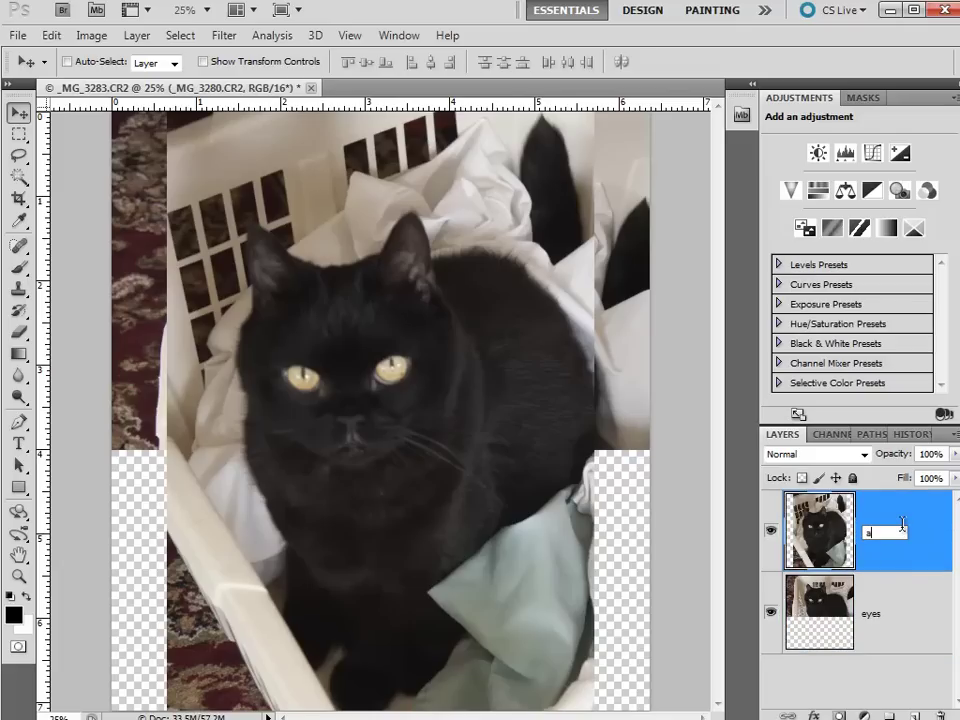
type("e")
key("Return")
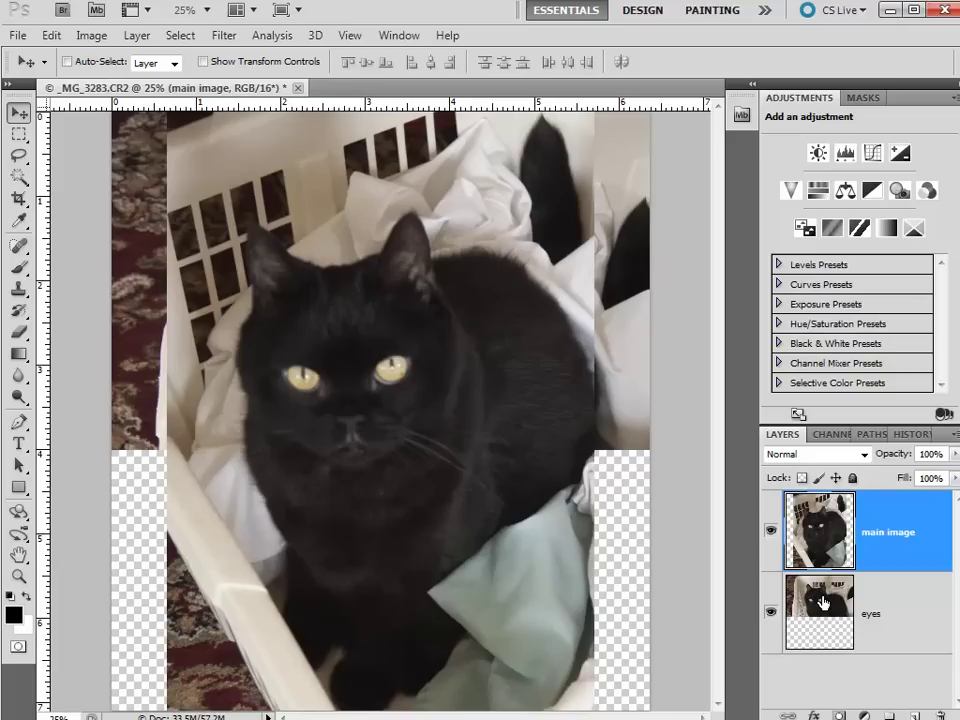
Move the eyes layer above the main image layer and lasso a loose area around both of the cat's eyes.
left_click_drag(823, 602, 823, 514)
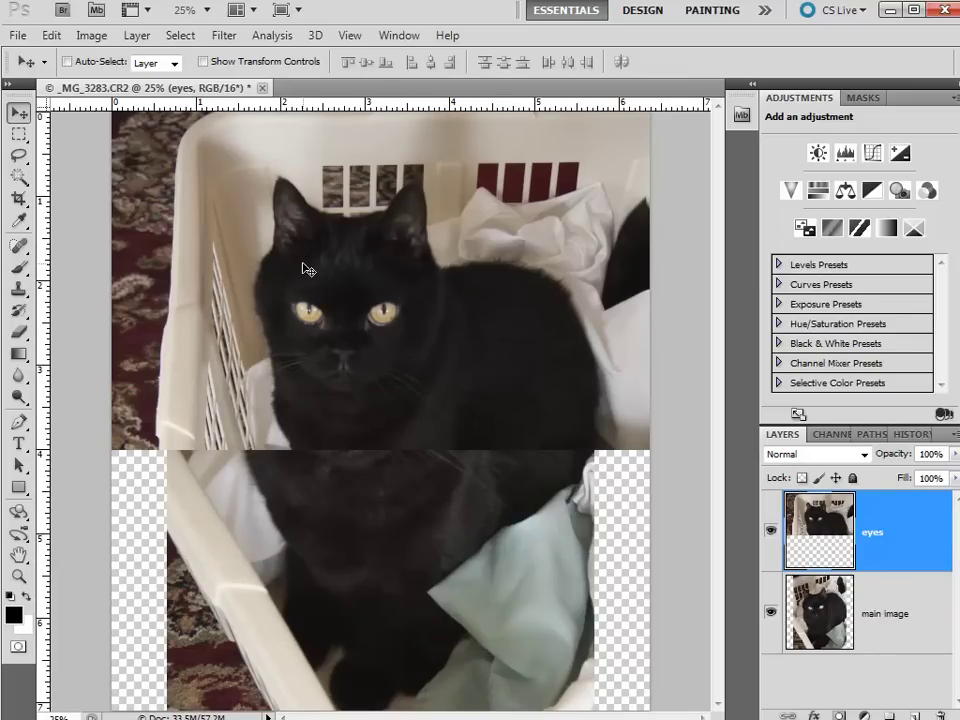
key("l")
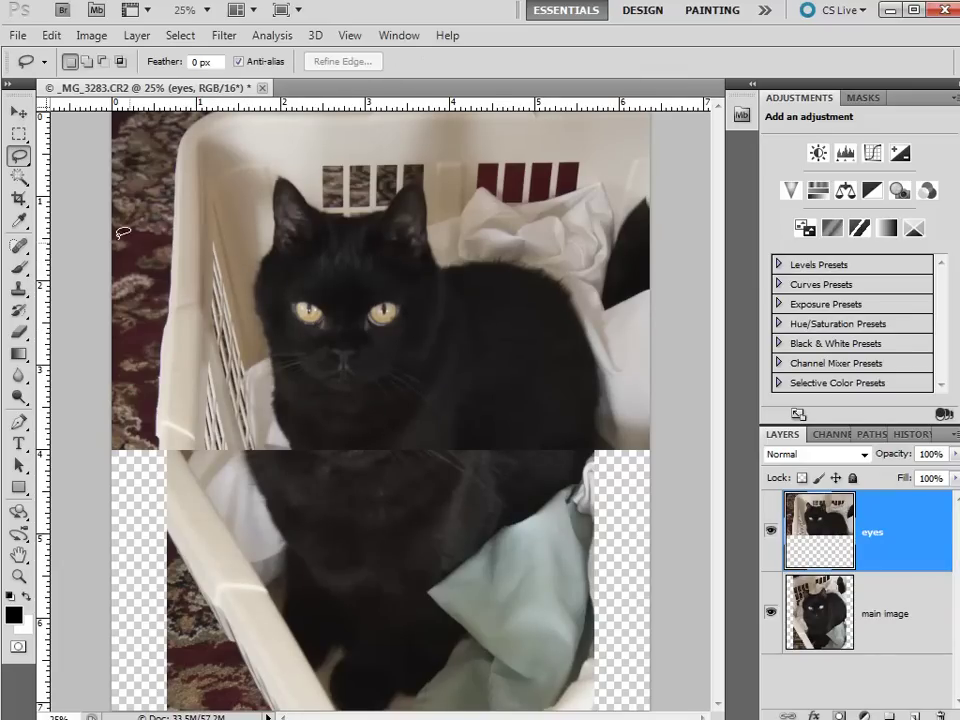
mouse_move(297, 250)
left_mouse_down()
mouse_move(264, 283)
mouse_move(261, 323)
mouse_move(276, 341)
mouse_move(382, 362)
mouse_move(423, 349)
mouse_move(451, 296)
mouse_move(440, 276)
mouse_move(372, 246)
left_mouse_up()
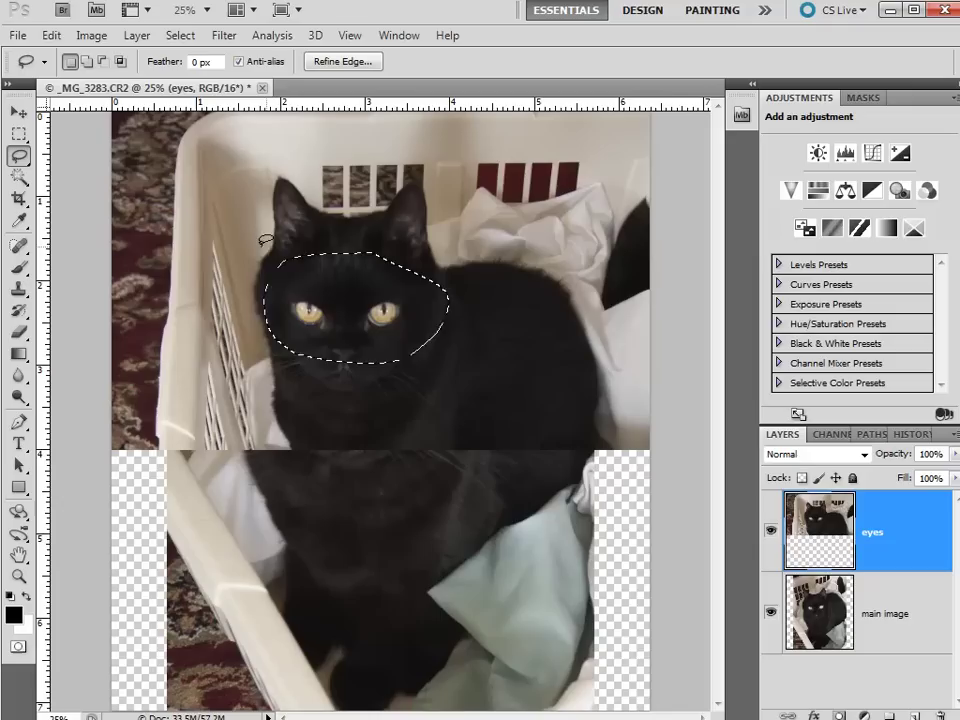
Invert the selection, delete everything outside the eye area from the eyes layer, and deselect.
left_click(179, 36)
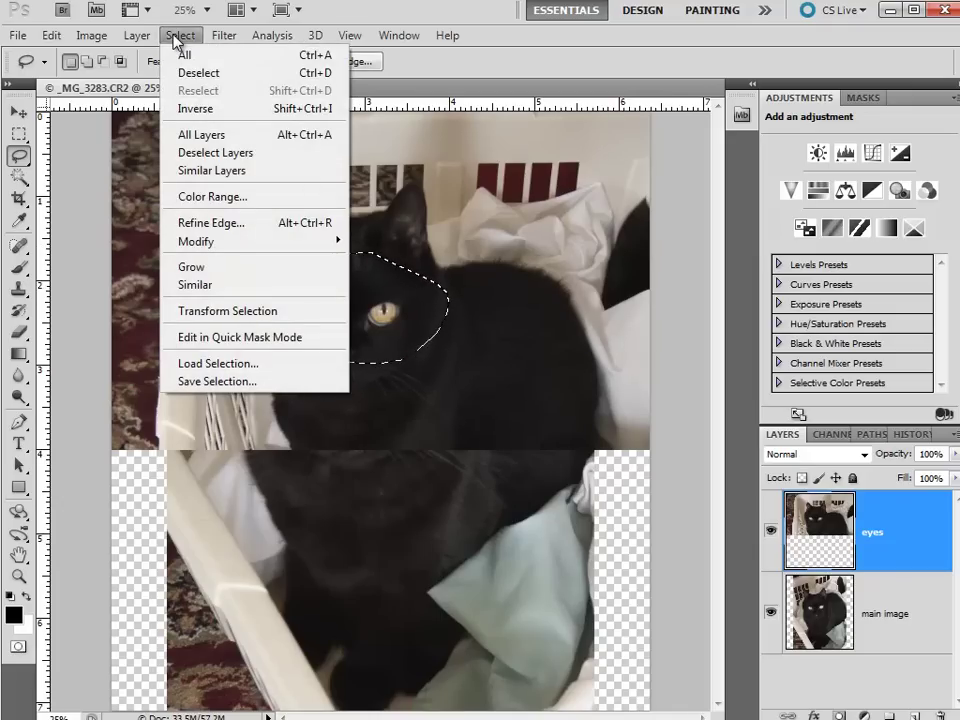
left_click(205, 109)
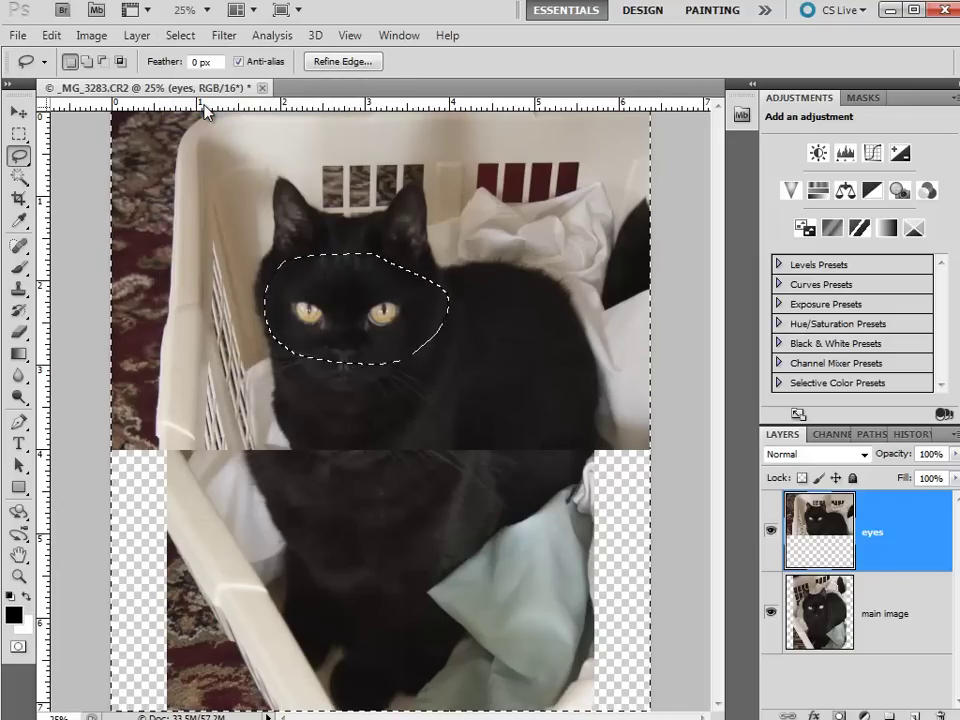
key("Delete")
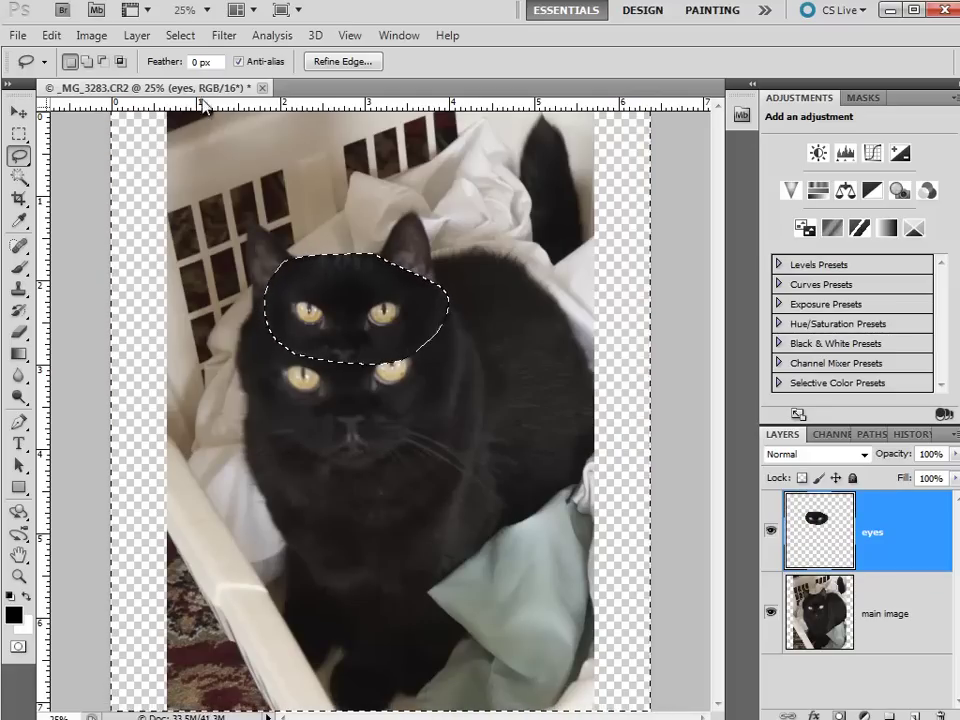
left_click(173, 35)
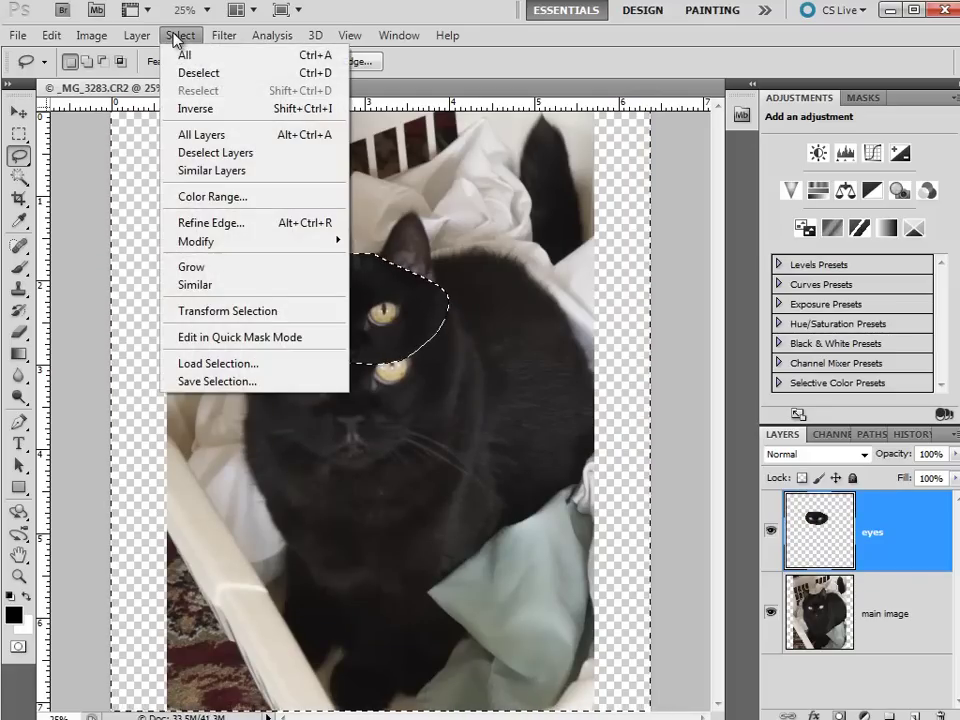
left_click(209, 73)
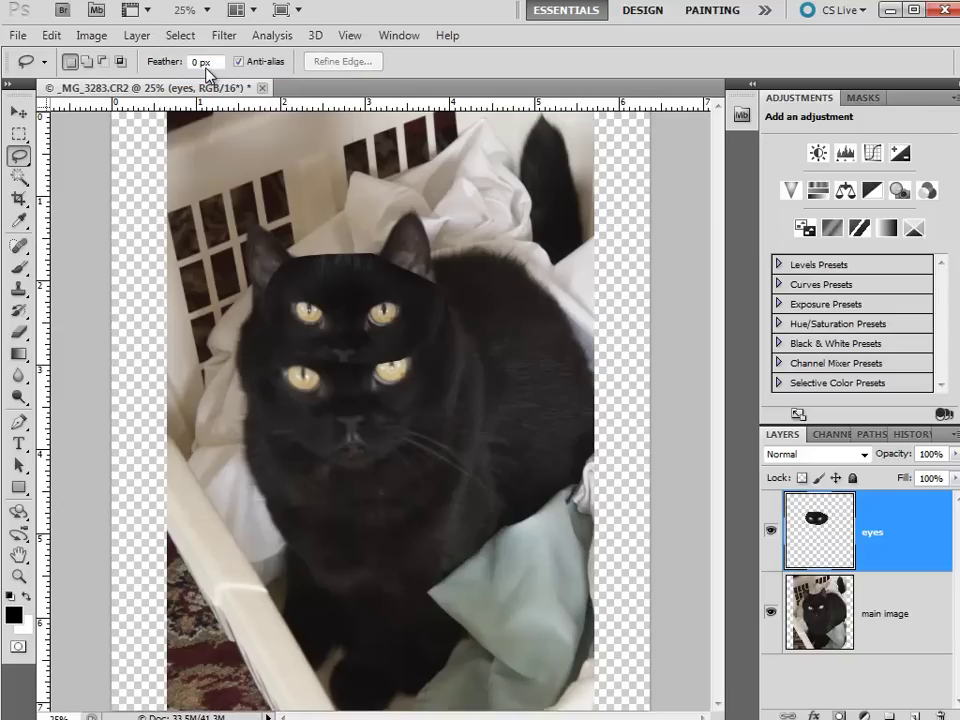
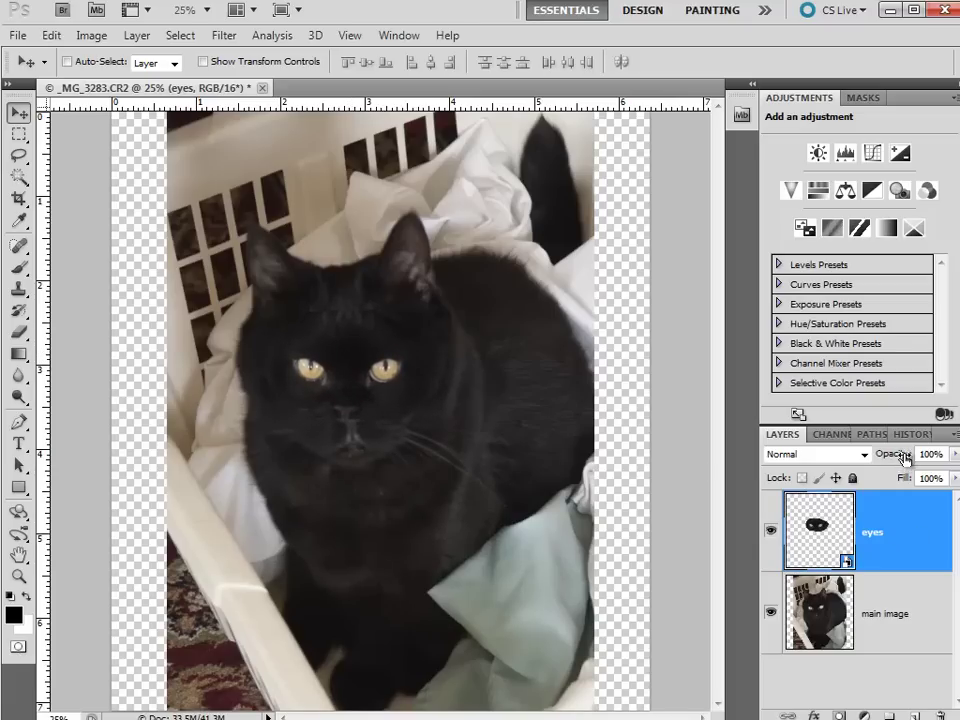
Lower the eyes layer's opacity to 48% so the main image's eyes show through.
left_click_drag(904, 458, 881, 461)
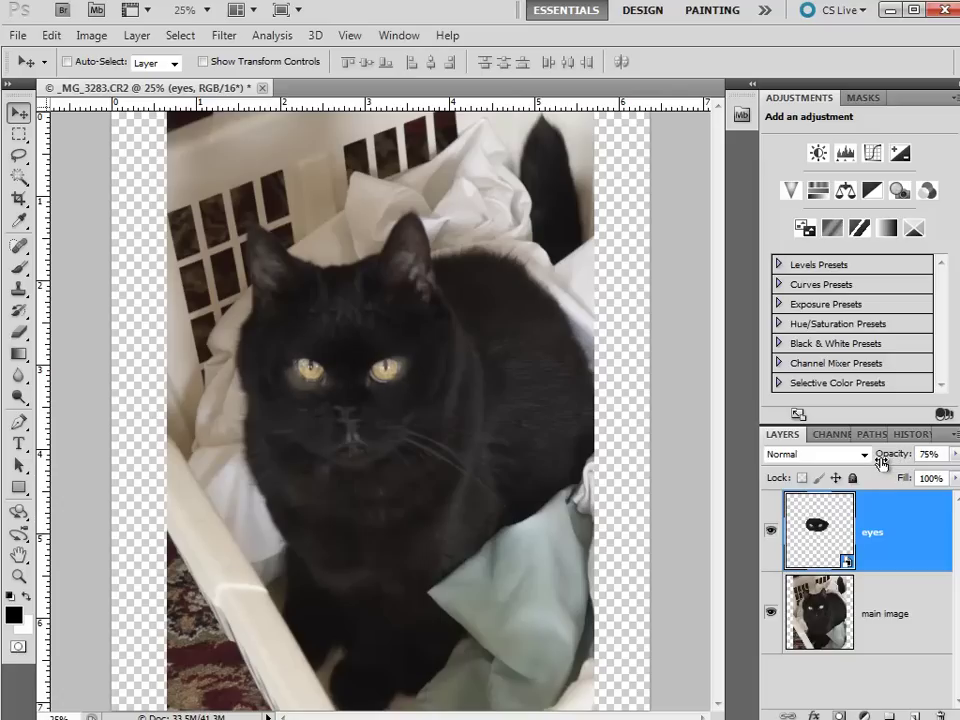
mouse_move(881, 461)
left_mouse_down()
mouse_move(865, 456)
mouse_move(875, 456)
left_mouse_up()
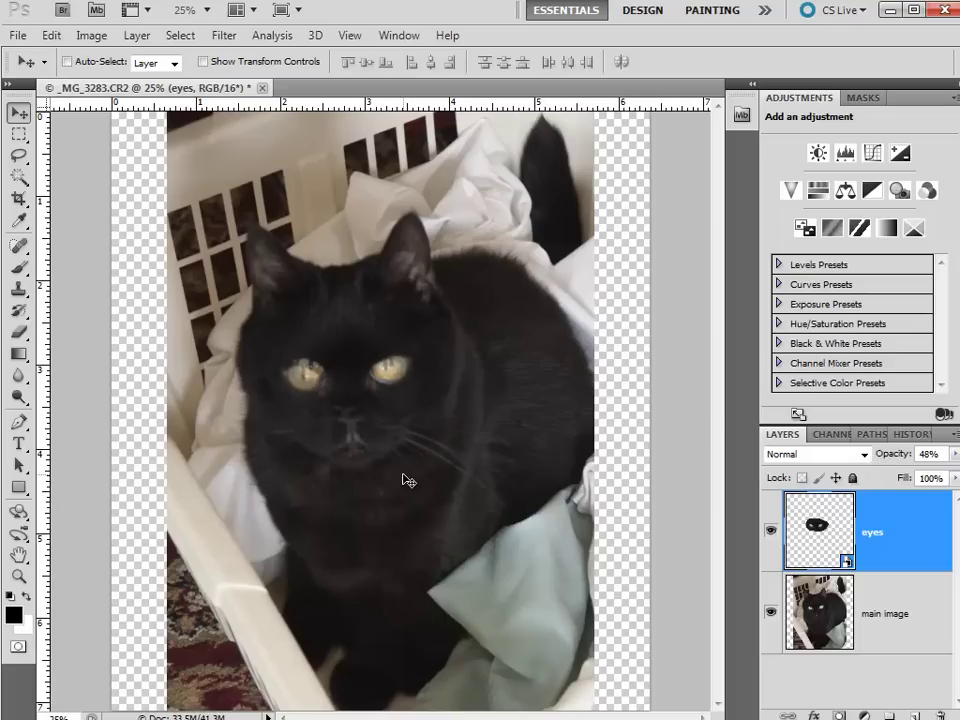
Shift the eyes layer over the main image so one of its eyes lines up with the matching eye underneath.
key("ctrl+plus")
key("ctrl+plus")
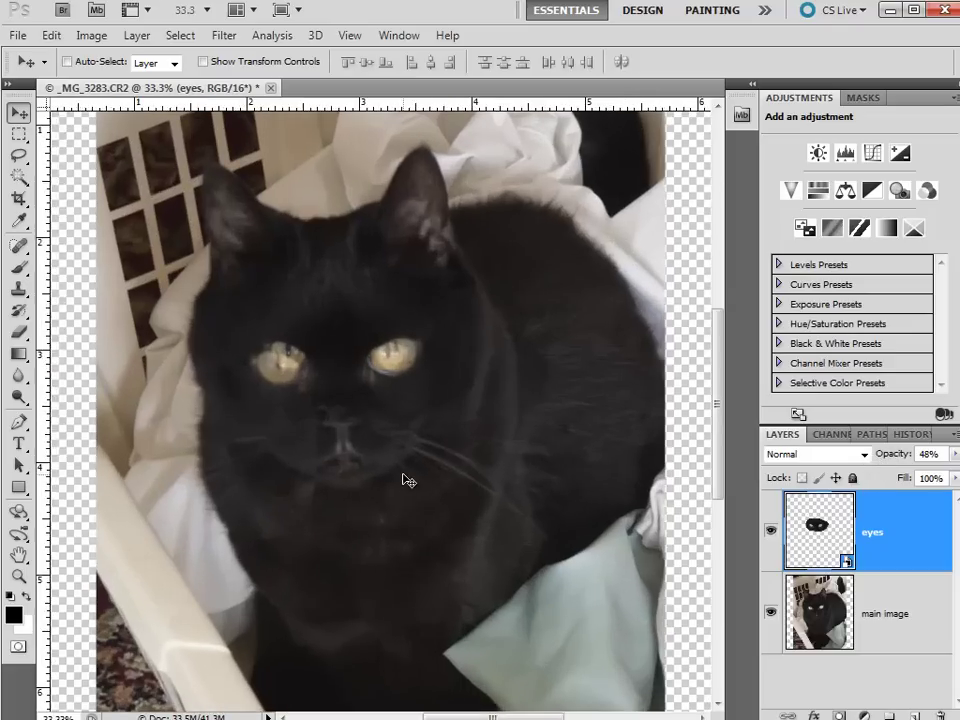
key("Left")
key("Left")
key("Left")
key("Down")
key("Down")
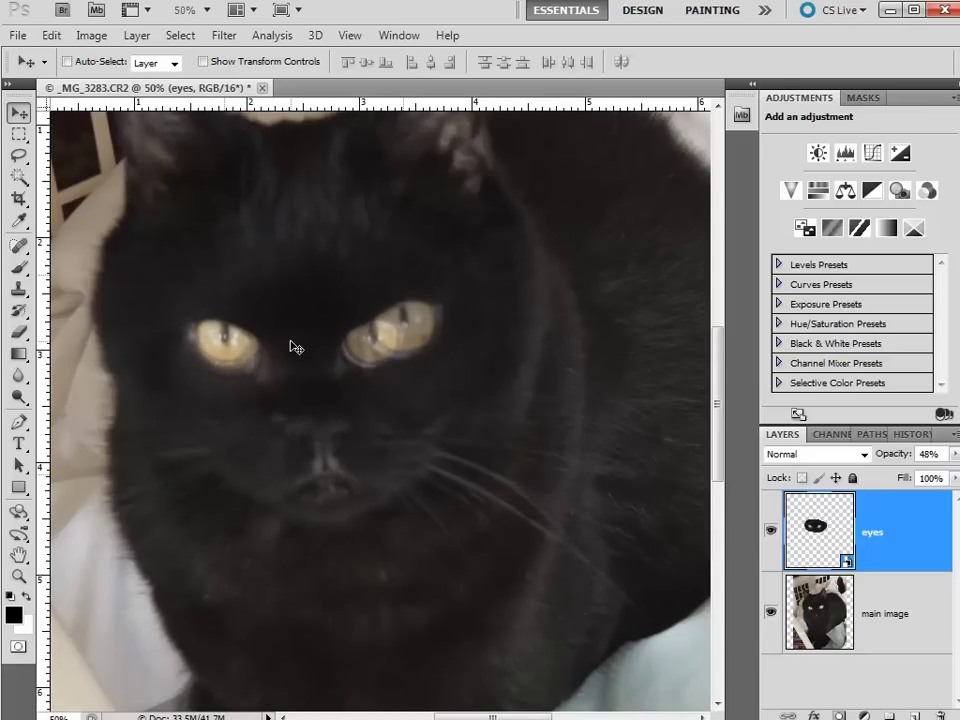
Free-transform the eyes layer over the main image's eyes, rotating it about -3.8° and scaling it to about 104% wide and 103% high.
left_click(50, 36)
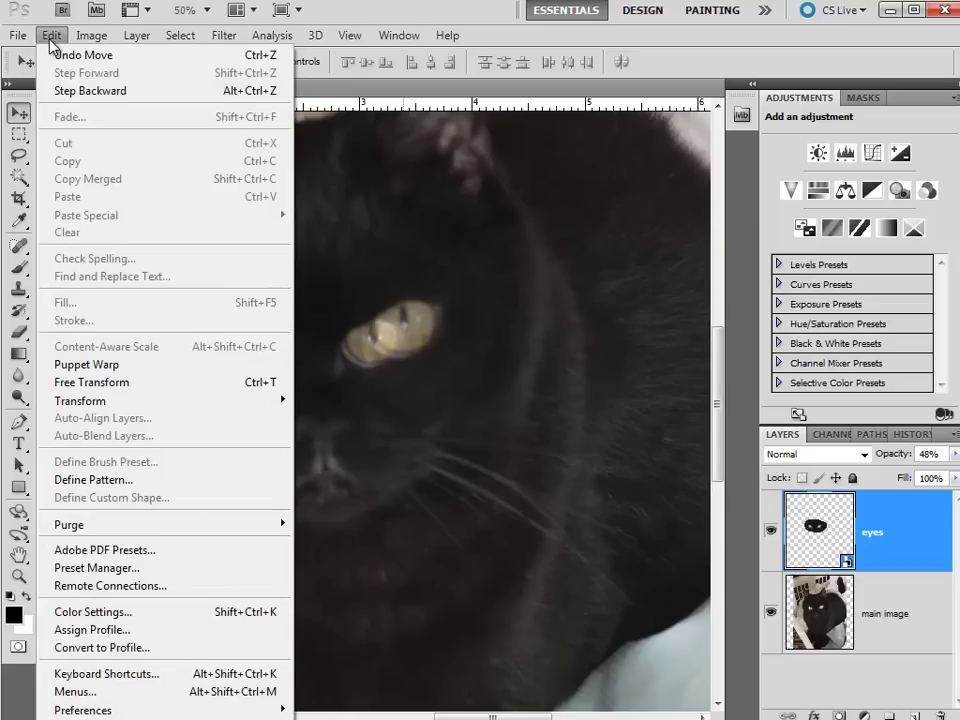
left_click(72, 384)
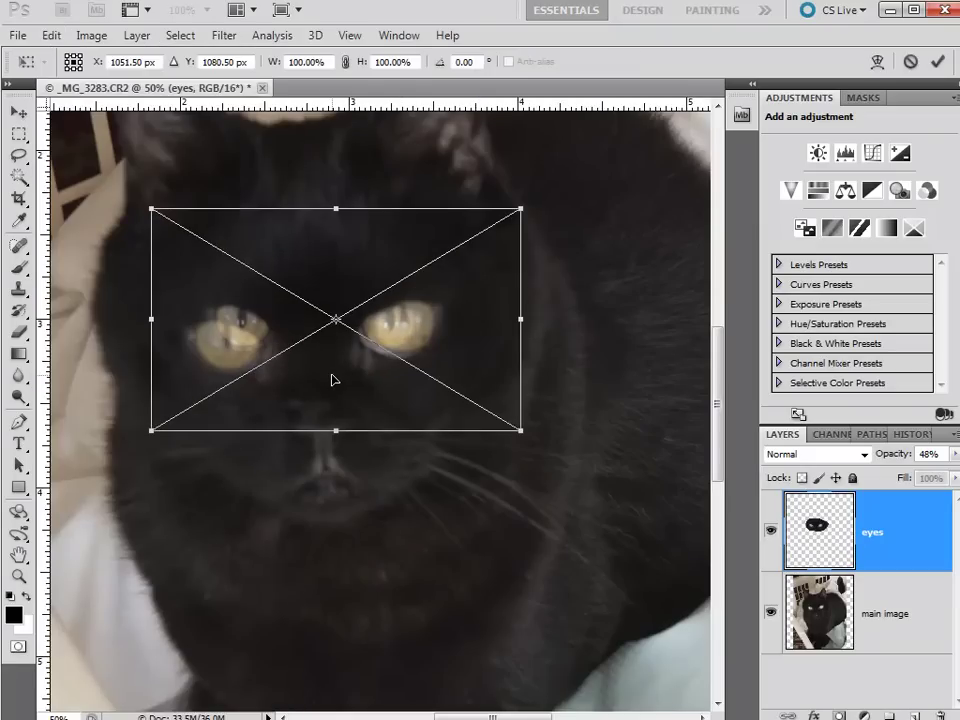
mouse_move(315, 404)
left_mouse_down()
mouse_move(323, 398)
mouse_move(319, 414)
left_mouse_up()
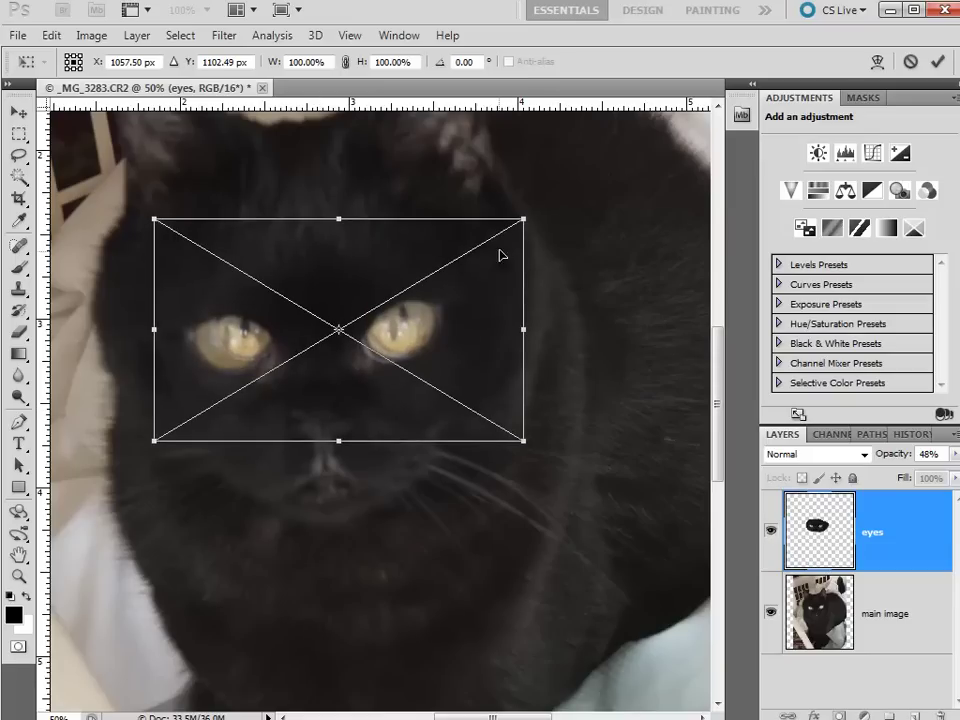
left_click_drag(549, 204, 546, 186)
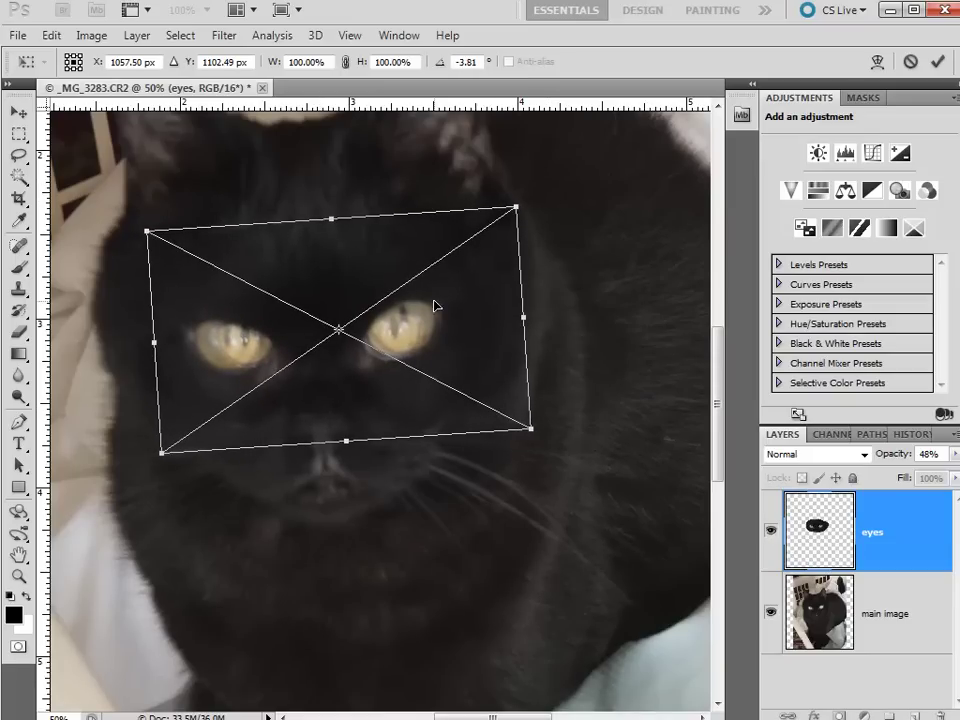
mouse_move(433, 317)
left_mouse_down()
mouse_move(403, 317)
mouse_move(415, 318)
left_mouse_up()
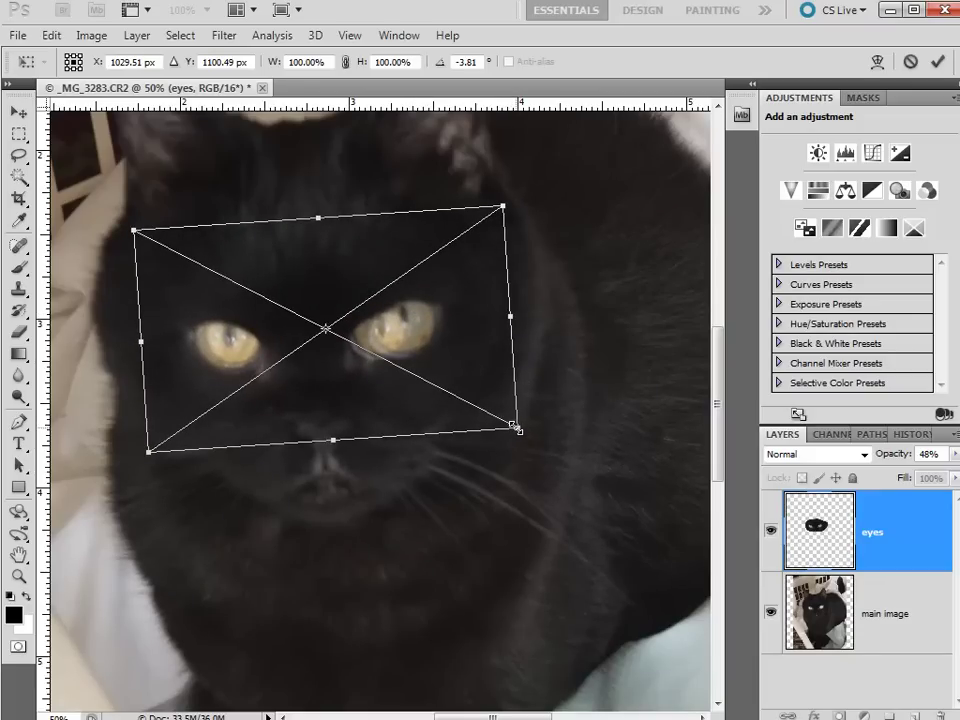
left_click_drag(516, 428, 535, 436)
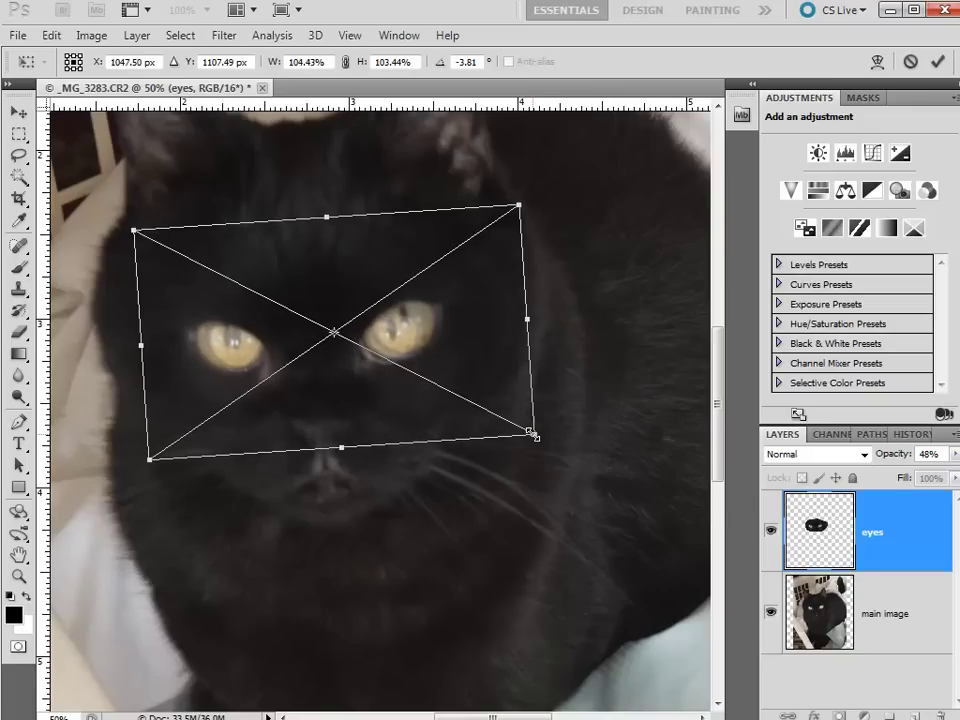
left_click_drag(449, 347, 448, 344)
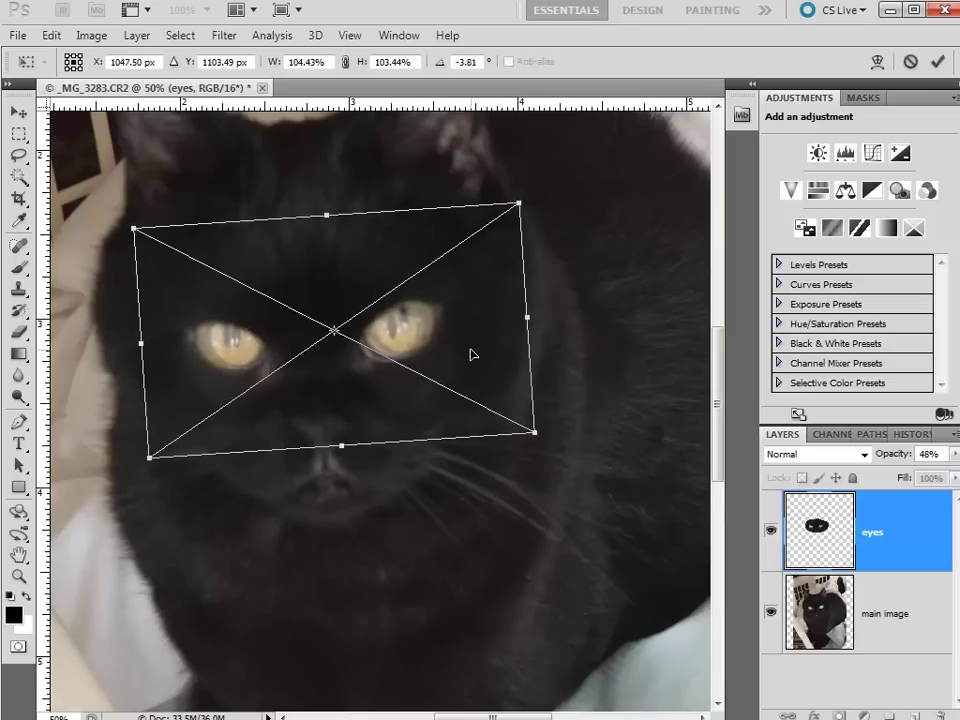
Distort the eyes layer's four corners individually to match the main image's eyes, apply the transform, and compare with the layer hidden and shown.
left_click_drag(536, 433, 555, 435)
left_click_drag(522, 206, 555, 172)
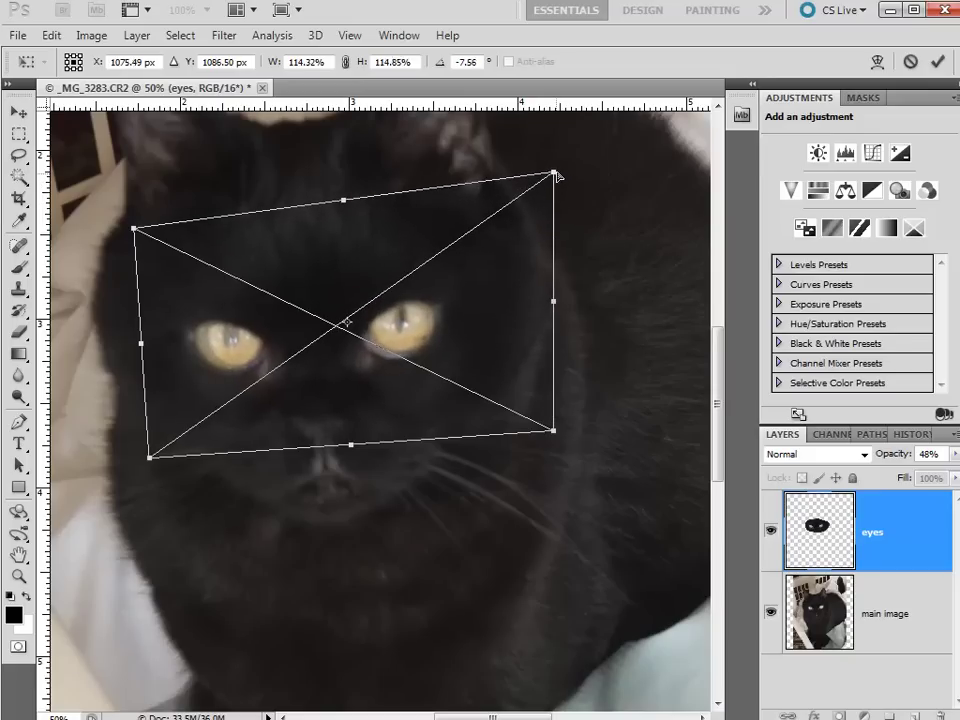
mouse_move(135, 229)
left_mouse_down()
mouse_move(154, 219)
mouse_move(144, 238)
mouse_move(130, 226)
left_mouse_up()
left_click_drag(151, 460, 135, 466)
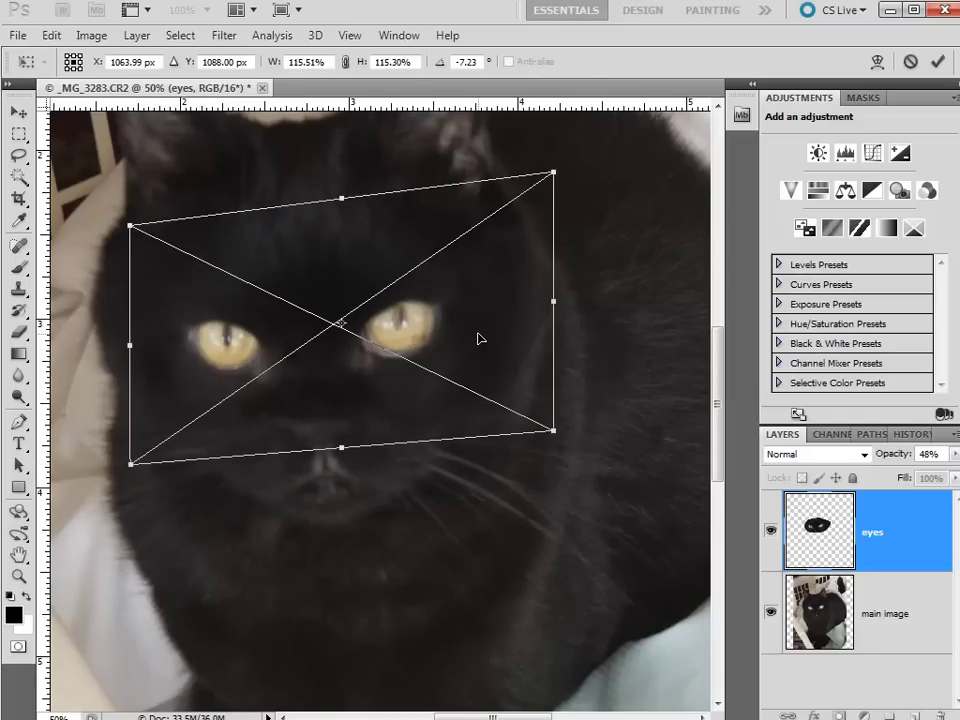
key("Return")
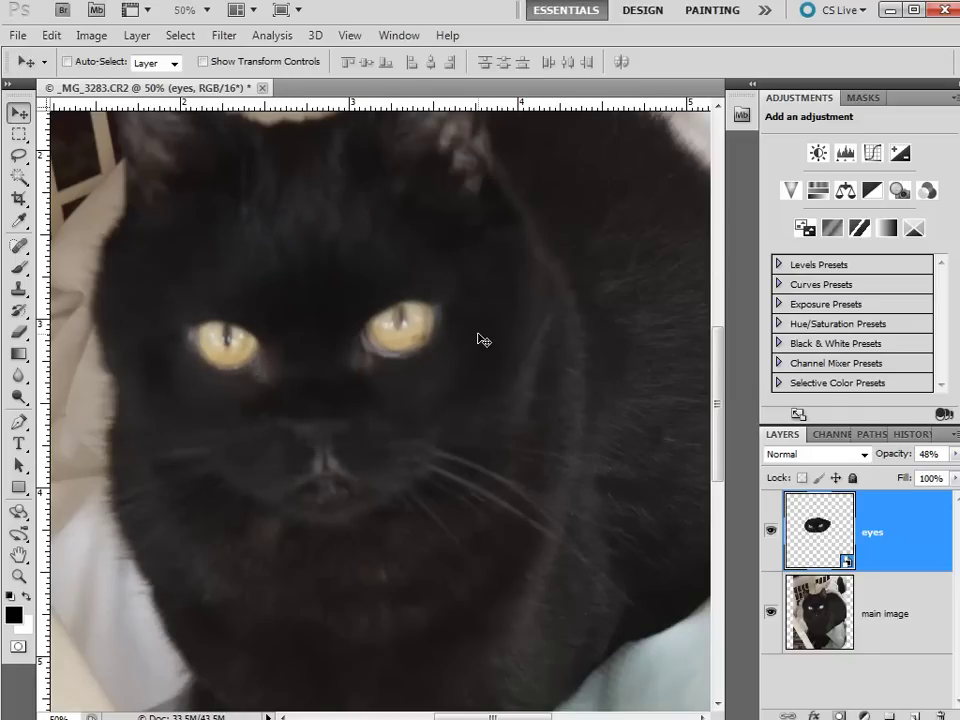
left_click(771, 533)
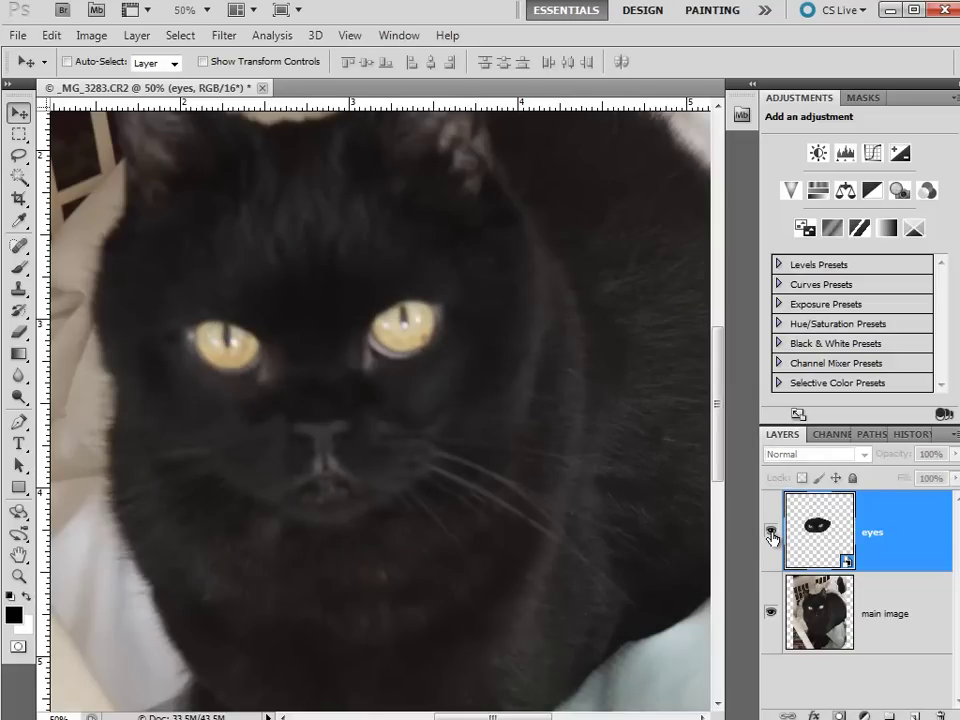
left_click(771, 533)
left_click(771, 533)
left_click(771, 533)
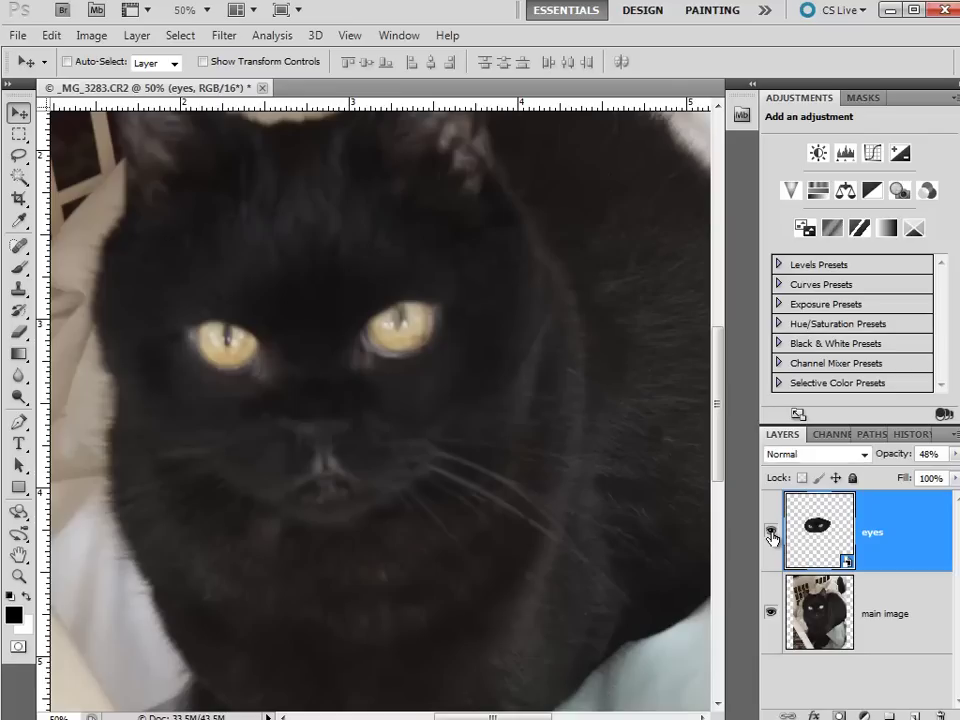
left_click(771, 533)
left_click(771, 533)
Warp the eyes layer to fit the main image's eyes more closely, apply it, and compare with the layer hidden and shown.
key("ctrl+t")
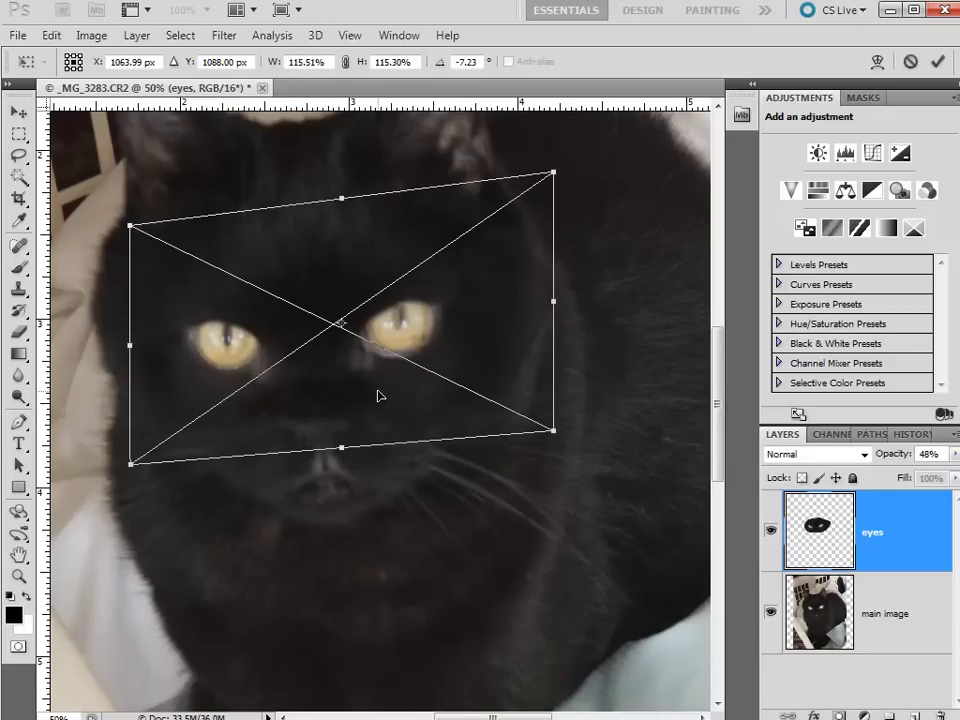
right_click(316, 393)
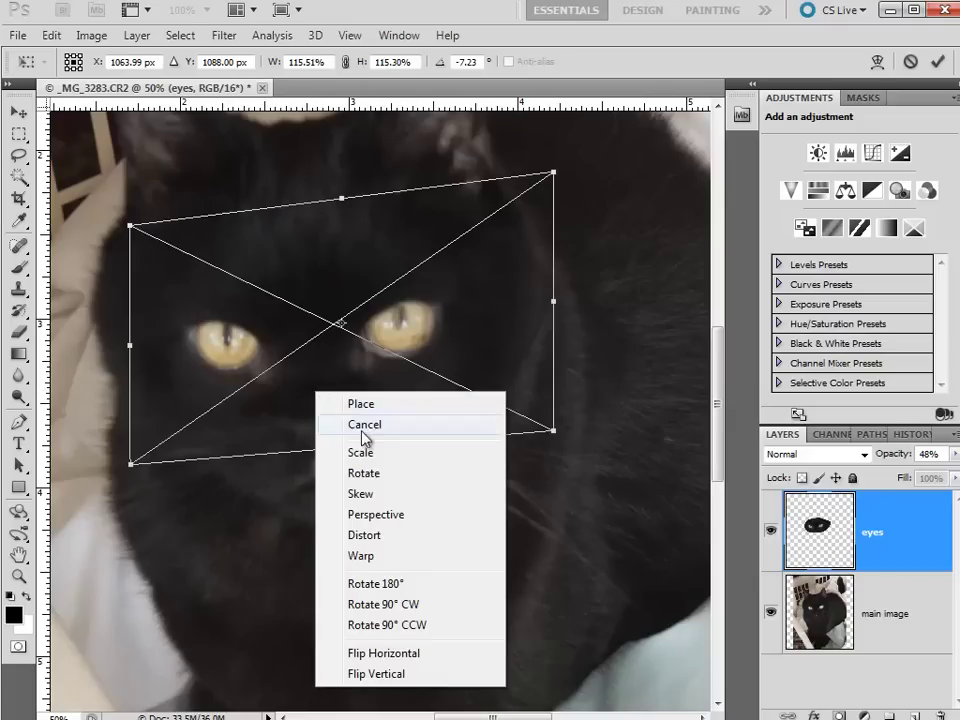
left_click(330, 556)
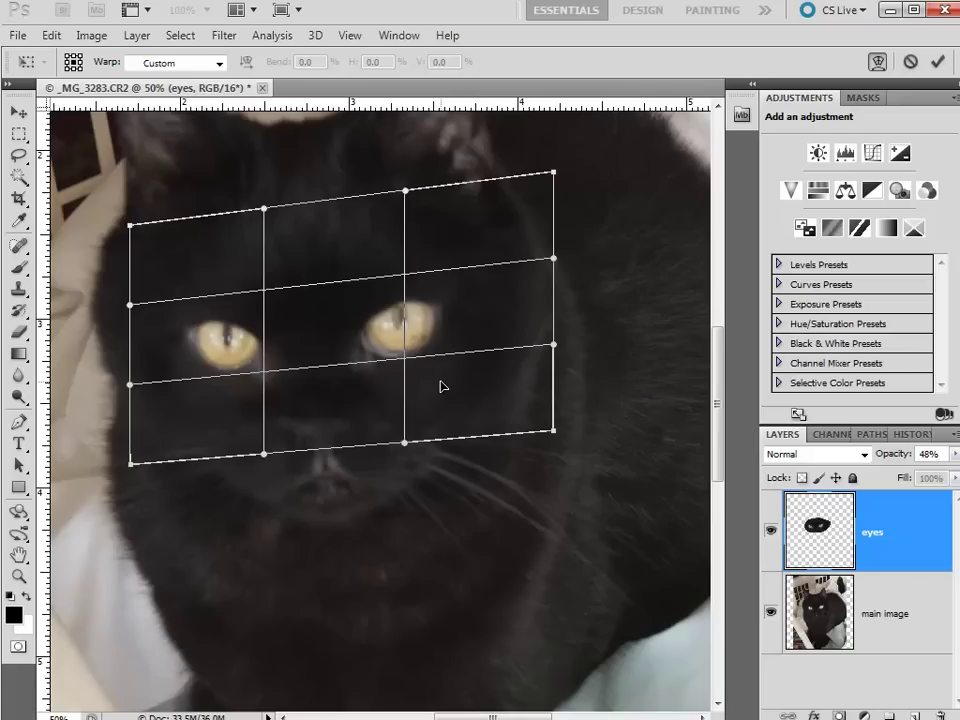
left_click_drag(451, 388, 454, 390)
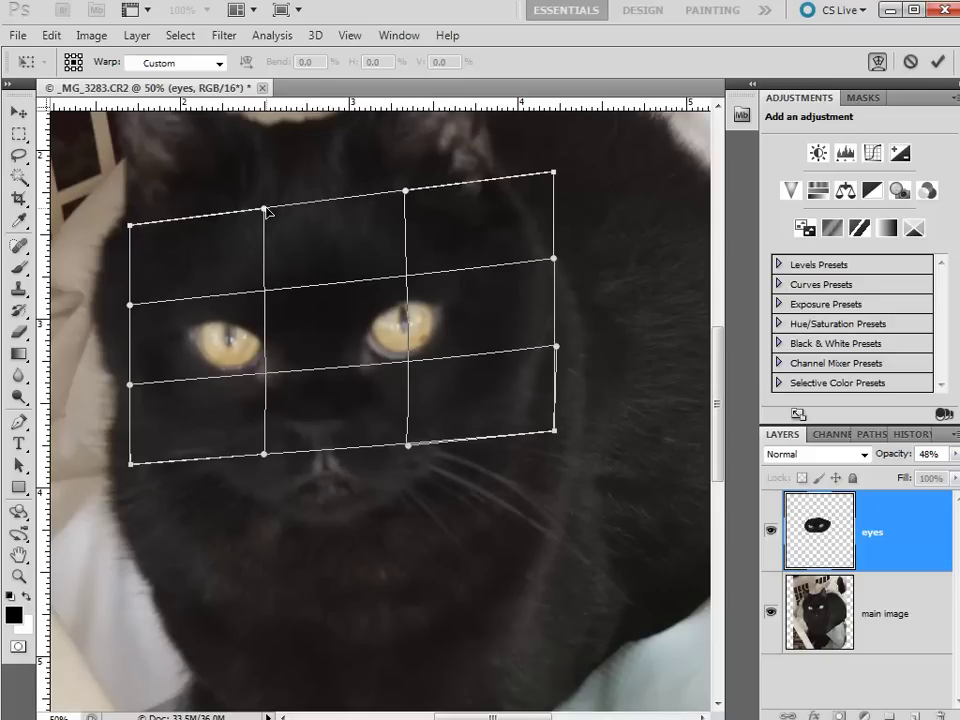
left_click_drag(268, 208, 276, 166)
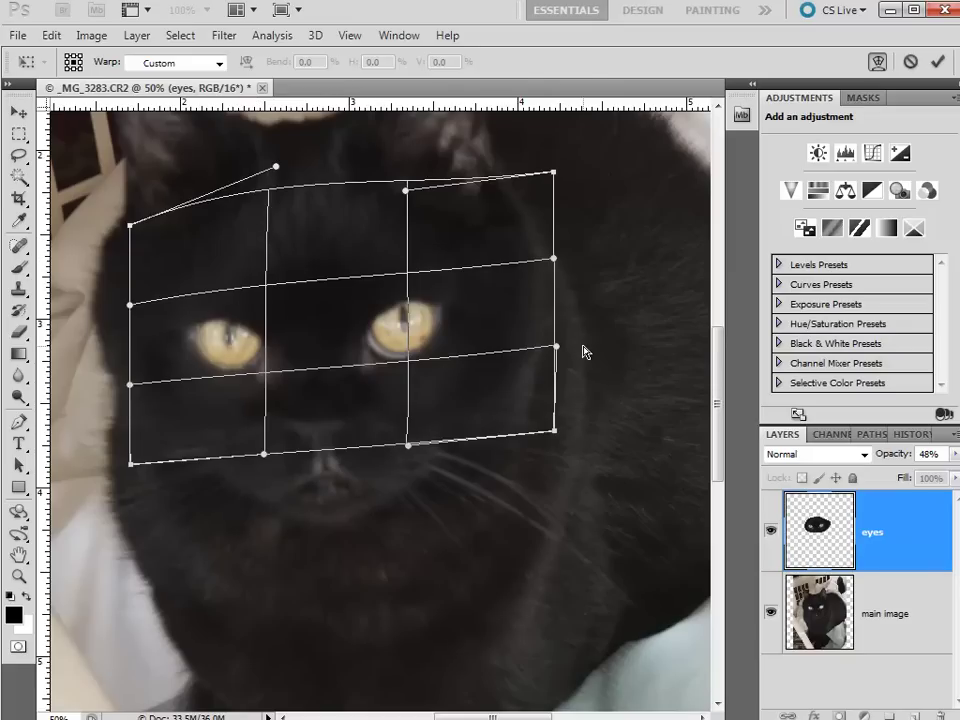
key("Return")
left_click(772, 530)
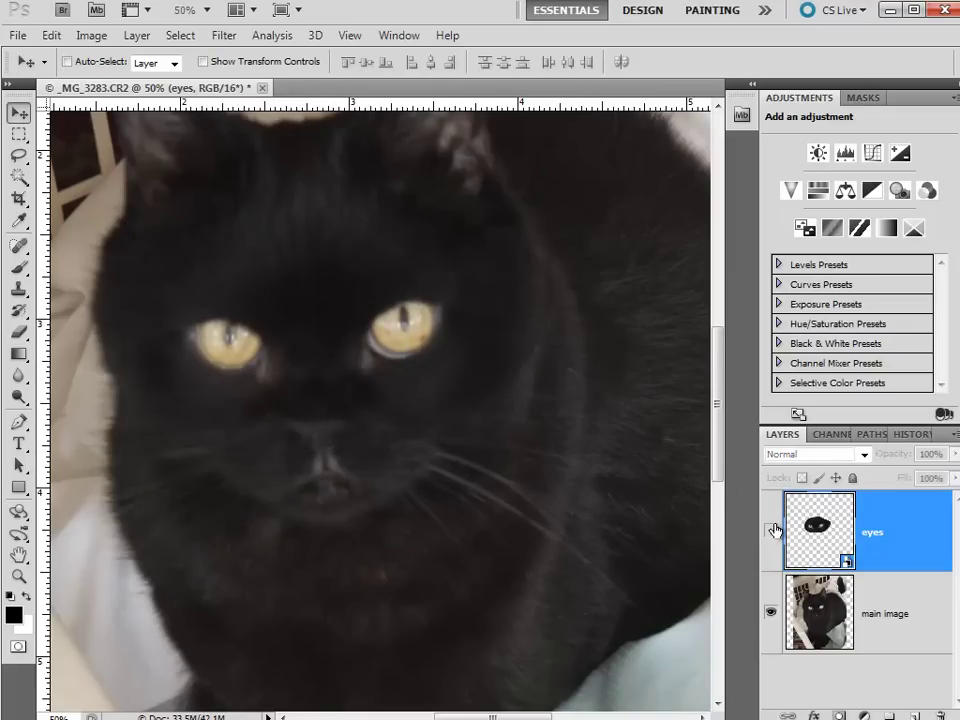
left_click(771, 530)
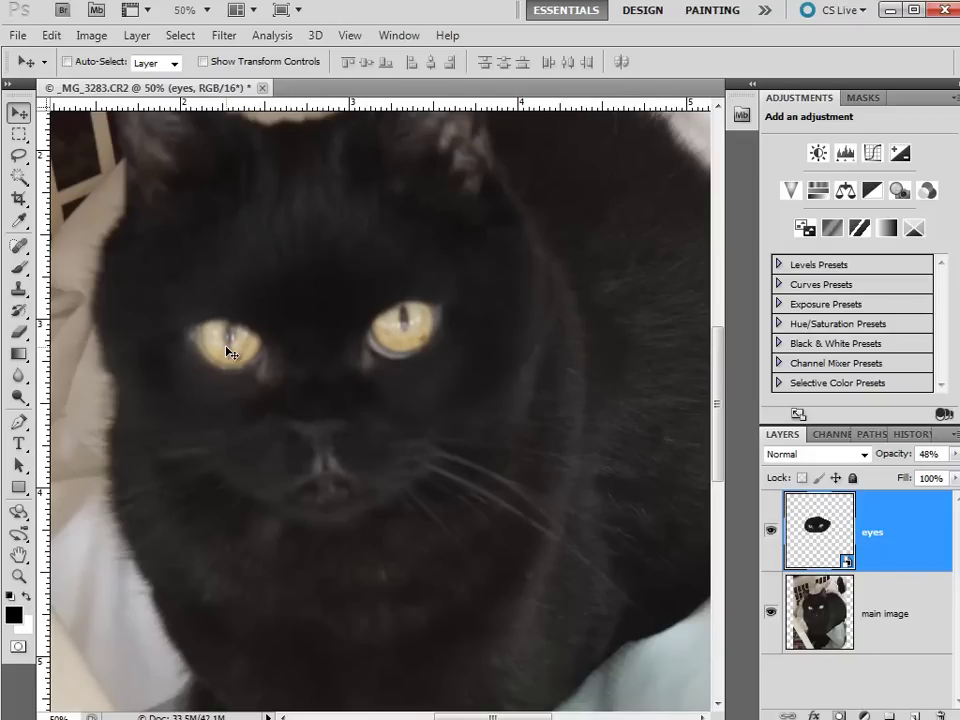
left_click(772, 531)
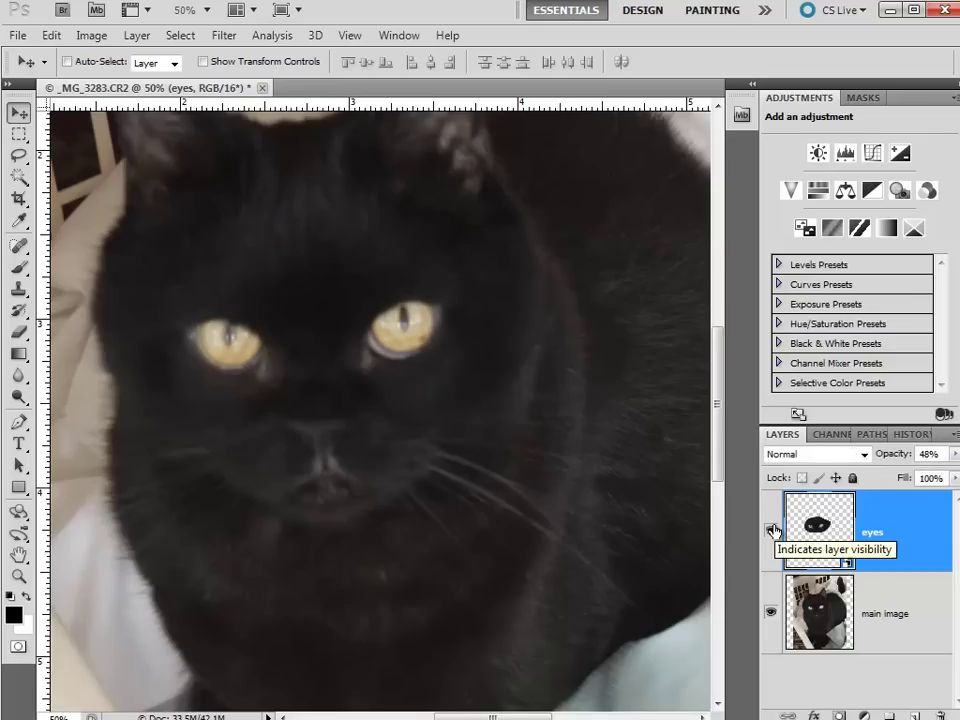
left_click(772, 531)
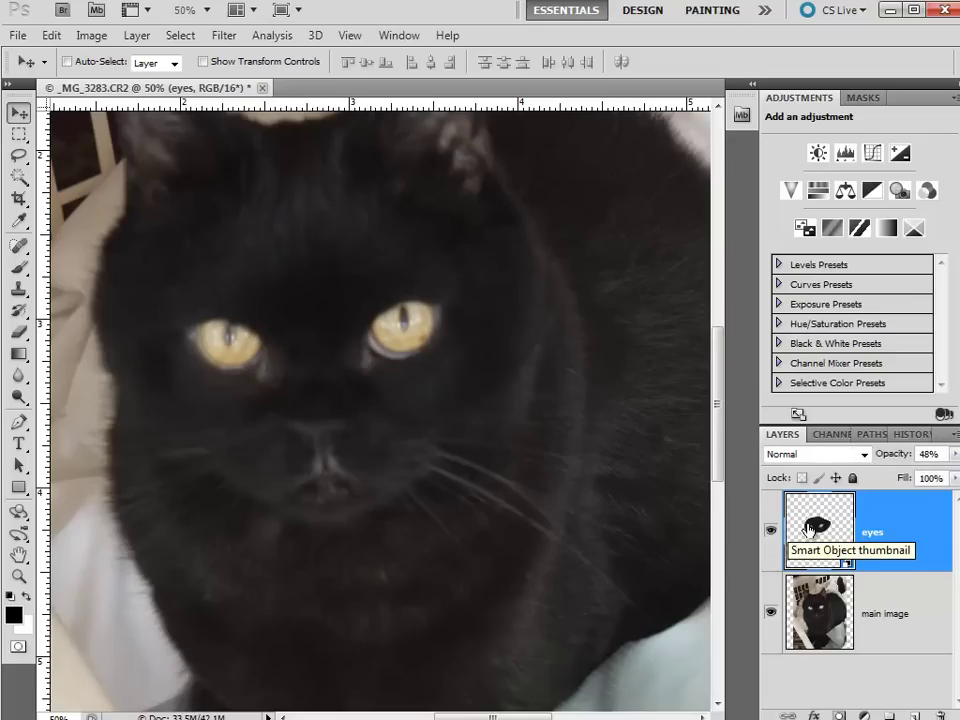
Refine the eyes layer's warp along its upper area, apply it, and recheck the alignment against the main image.
key("ctrl+t")
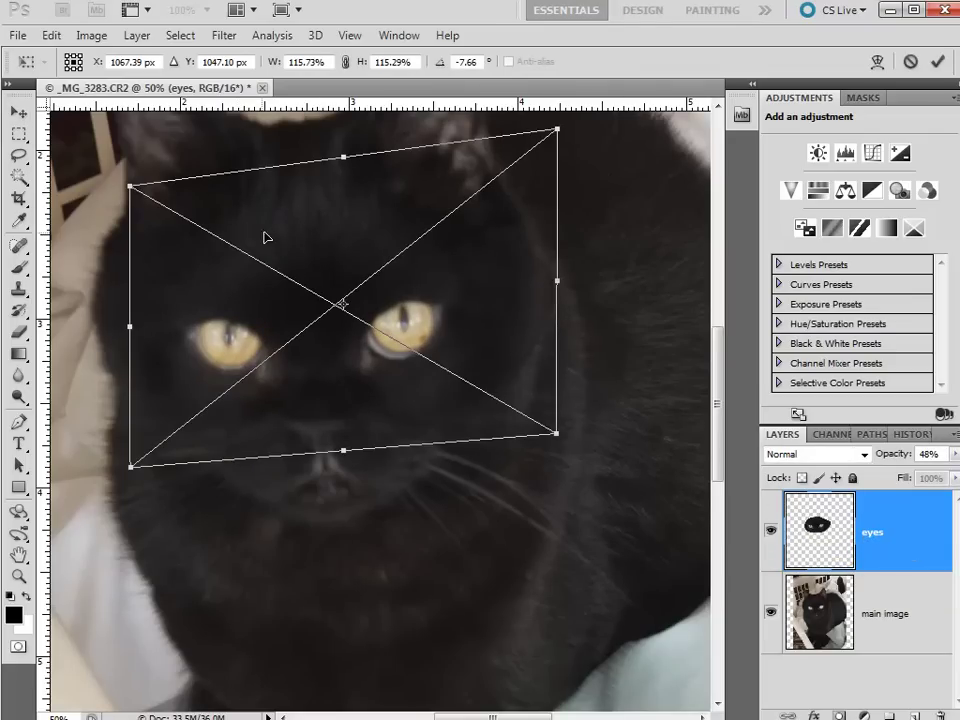
right_click(308, 226)
left_click(372, 390)
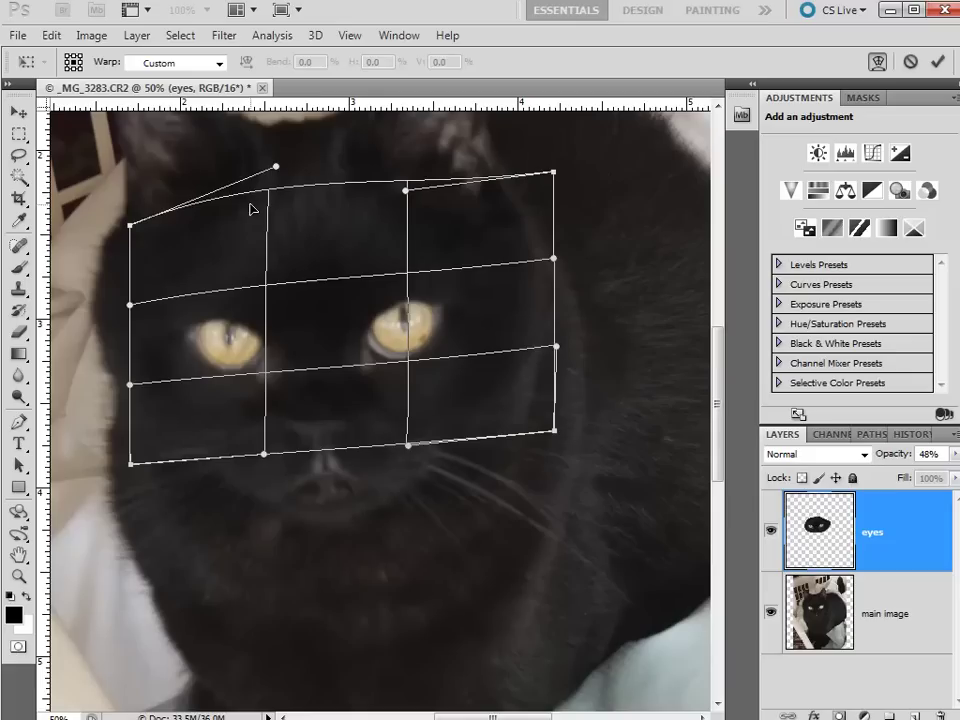
left_click_drag(223, 216, 208, 217)
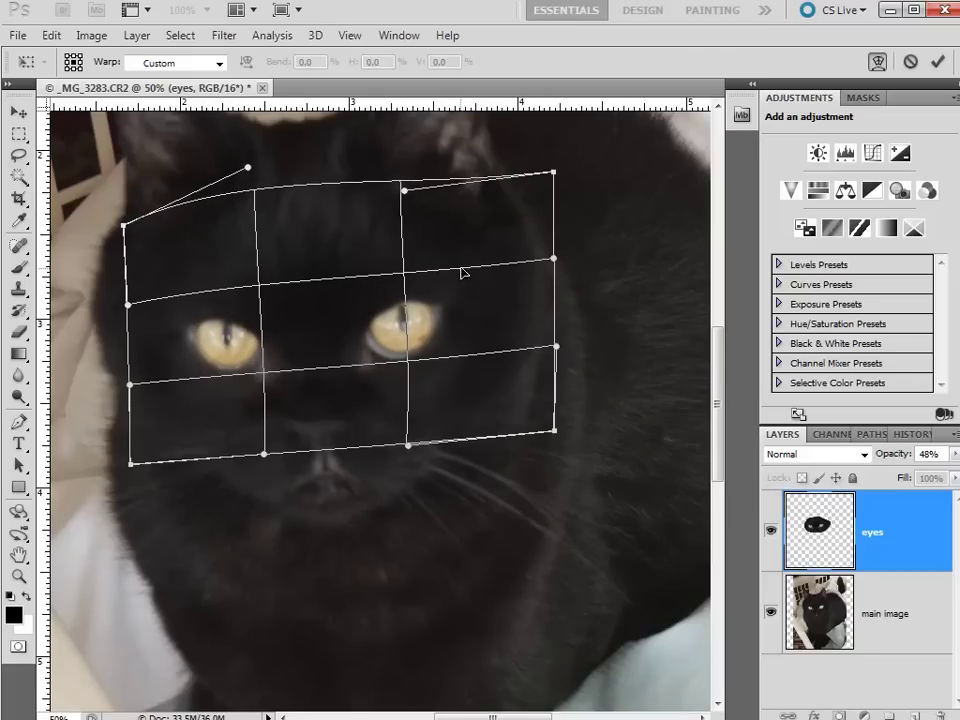
left_click_drag(454, 225, 450, 229)
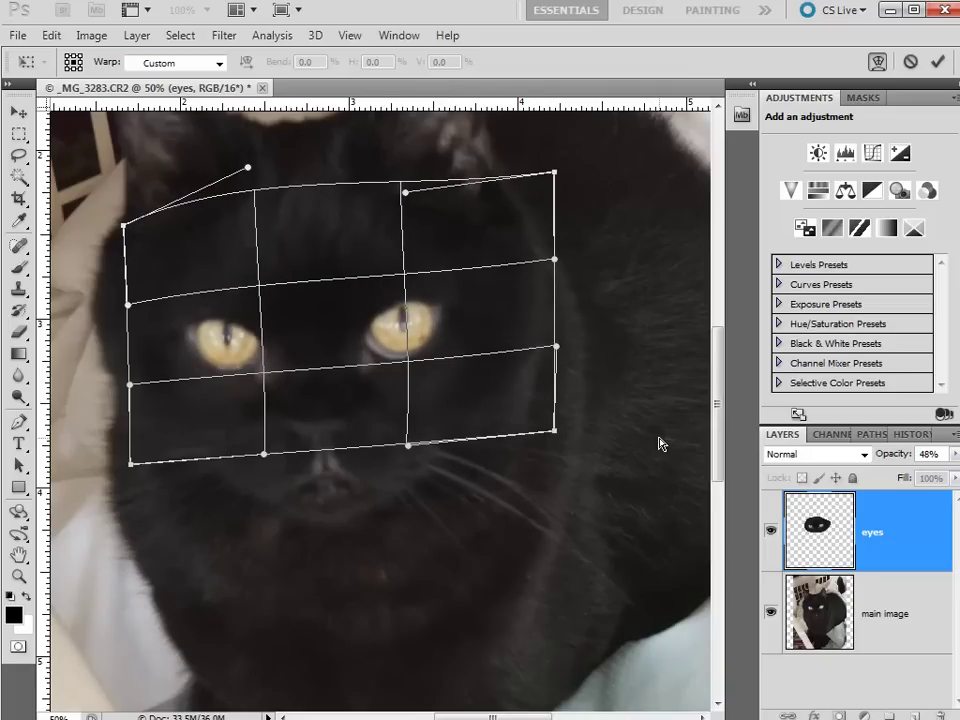
key("Return")
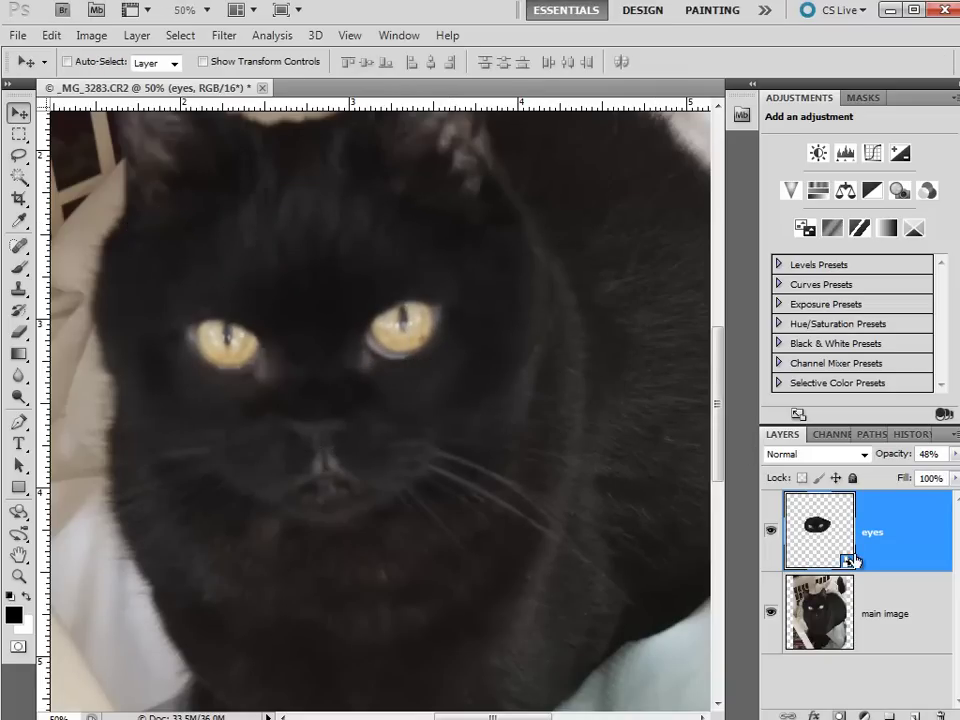
left_click(770, 536)
left_click(771, 537)
Add a layer mask to the eyes layer and ready the Brush tool with black as the foreground colour.
left_click(839, 716)
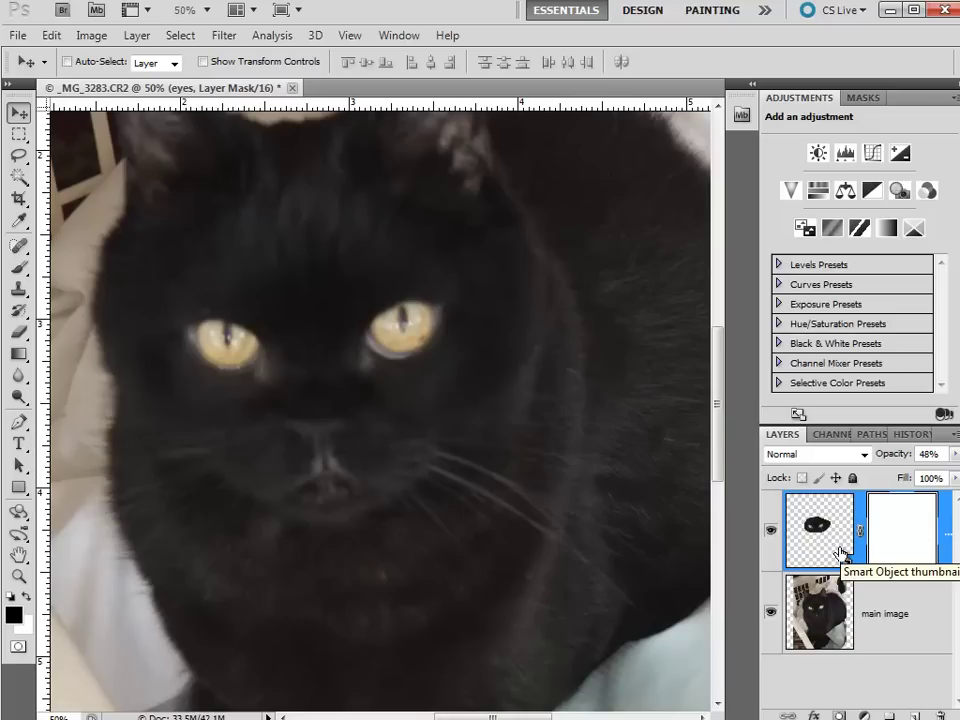
key("b")
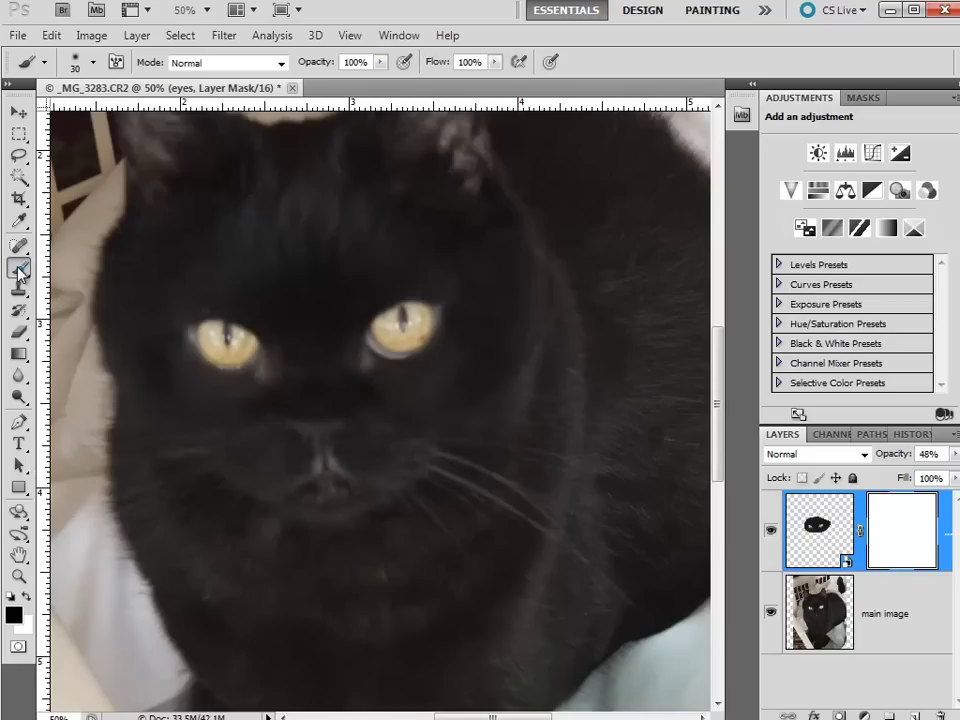
left_click(11, 599)
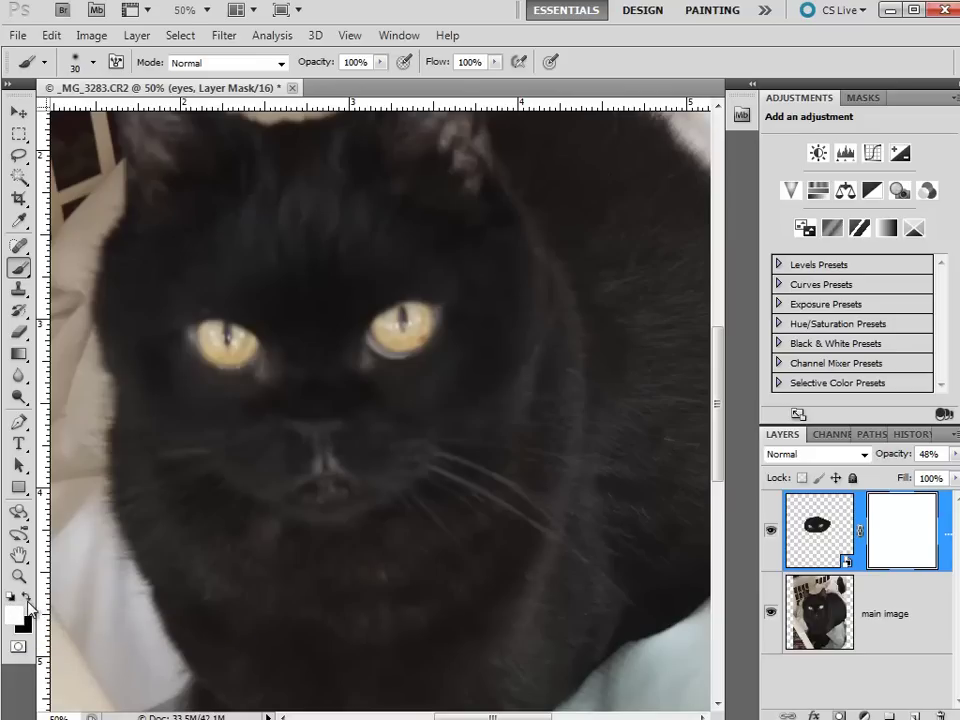
left_click(26, 597)
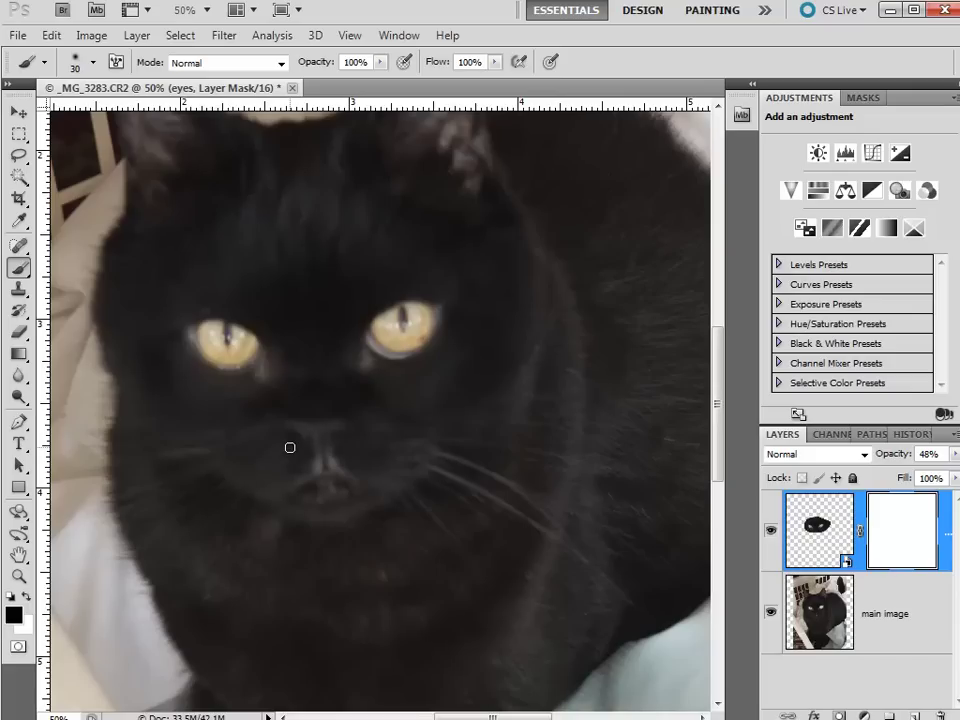
Enlarge the soft brush to 166 px for painting on the eyes layer's mask.
right_click(345, 398)
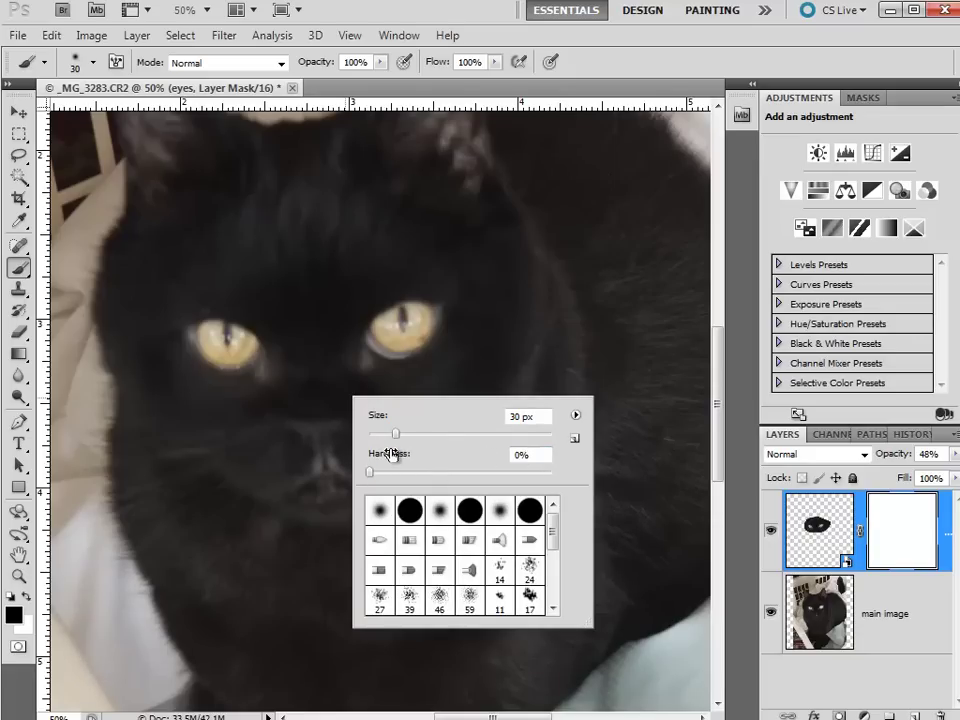
left_click(428, 436)
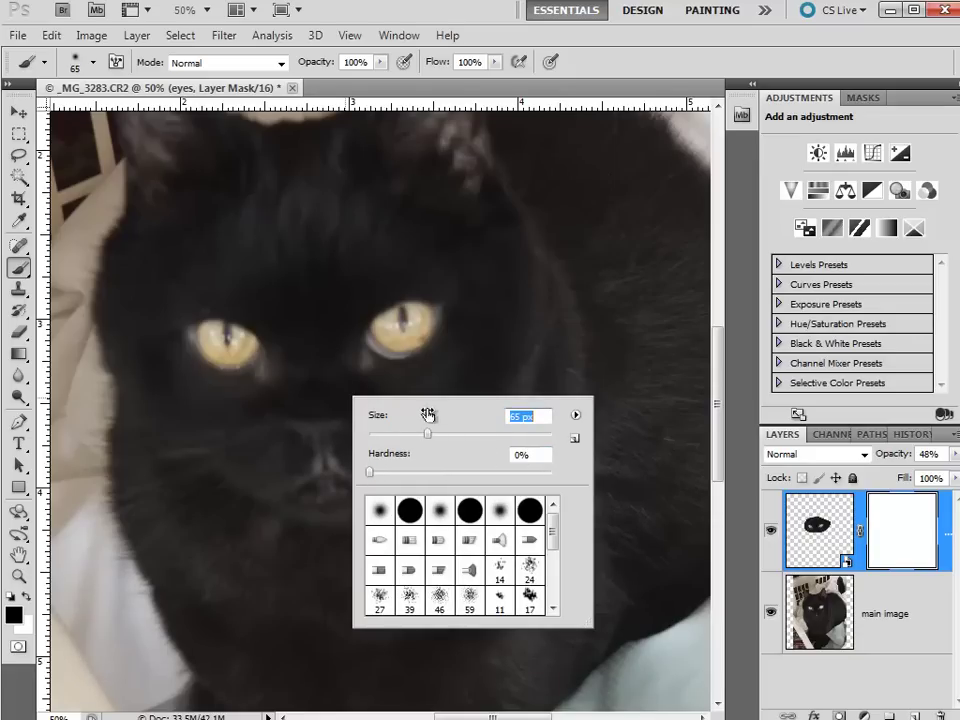
left_click(461, 437)
left_click(492, 437)
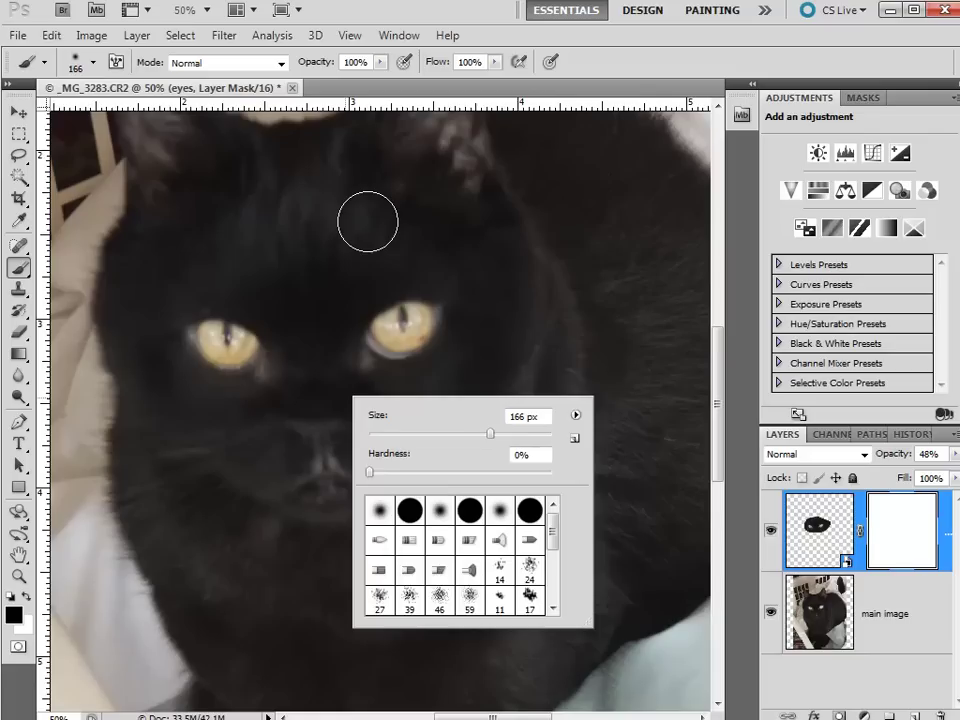
Paint black around the eyes on the eyes layer's mask, adjusting the soft brush to 200 px.
left_click(735, 438)
key("bracketright")
key("bracketright")
key("bracketright")
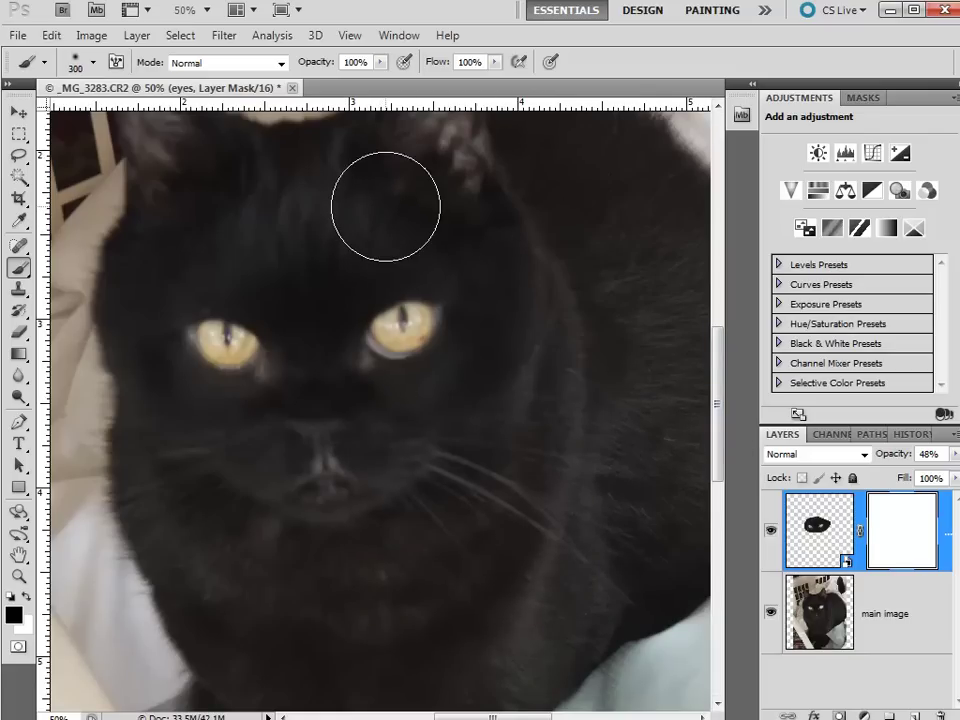
key("bracketleft")
key("bracketleft")
key("bracketleft")
key("bracketleft")
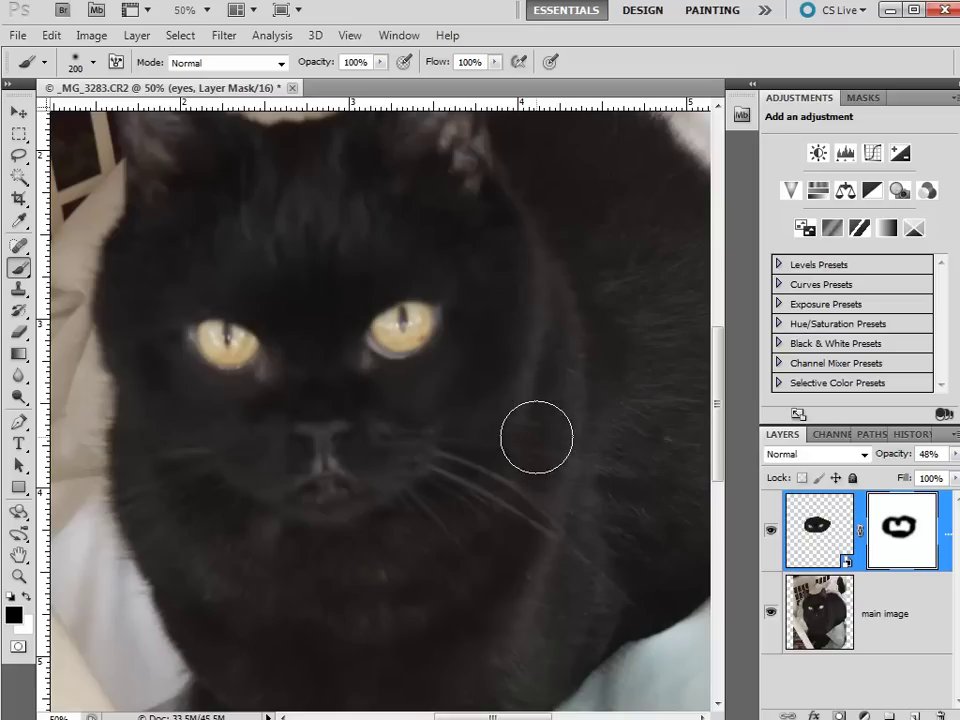
Reduce the brush to 125 px and mask out the area between and close around the eyes.
key("bracketleft")
key("bracketleft")
key("bracketleft")
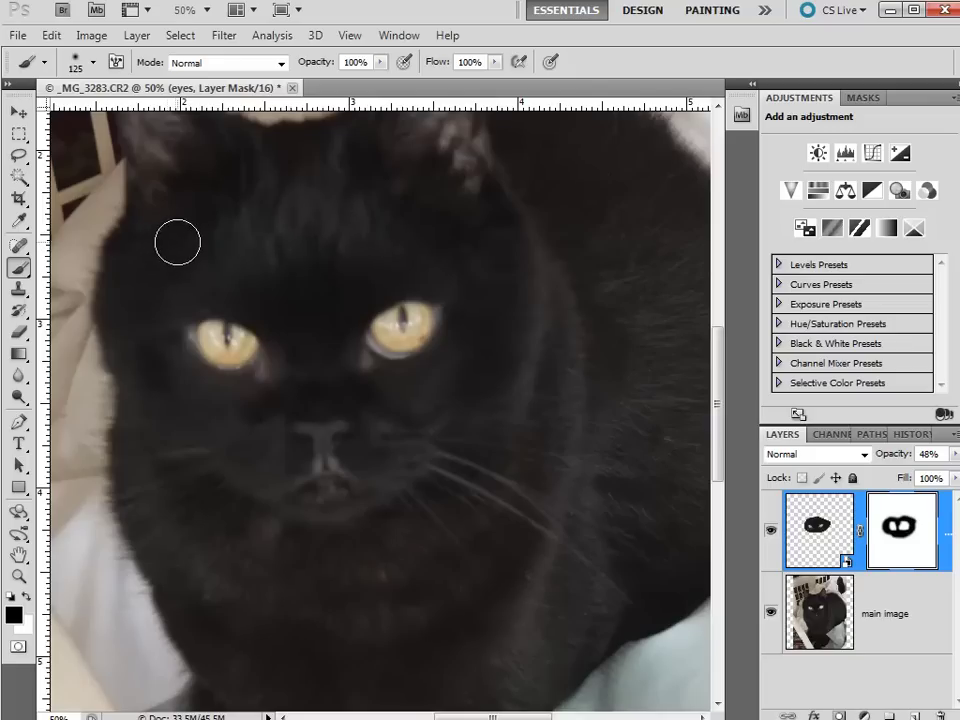
Compare the image with the eyes layer hidden and shown, and paint out more of the mask between the eyes.
left_click(769, 529)
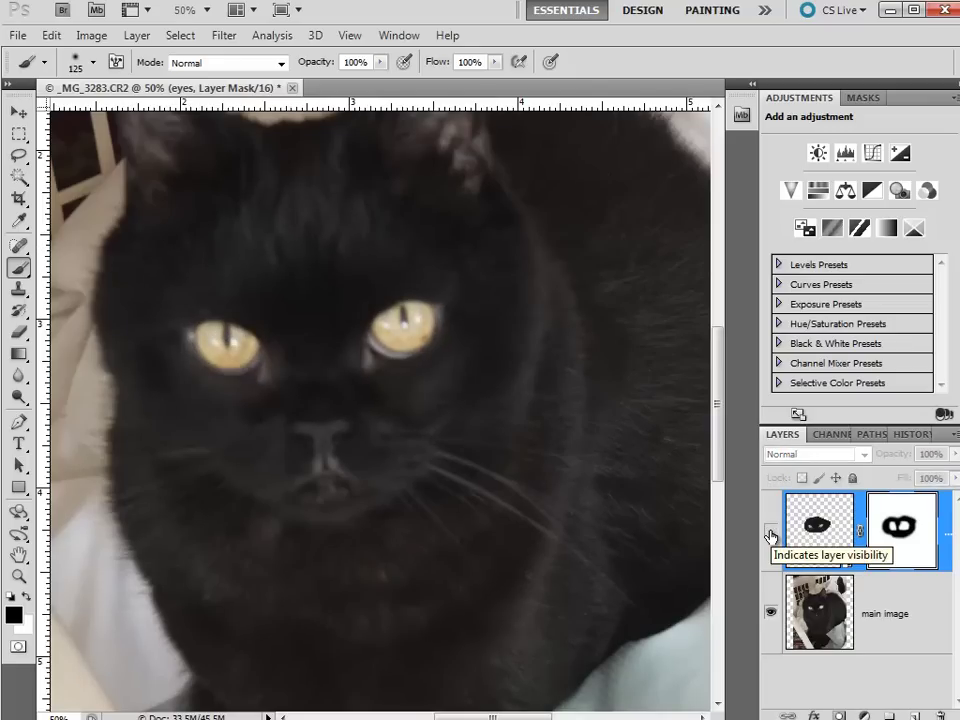
left_click(769, 529)
left_click(770, 532)
left_click(770, 533)
left_click(770, 533)
left_click(770, 533)
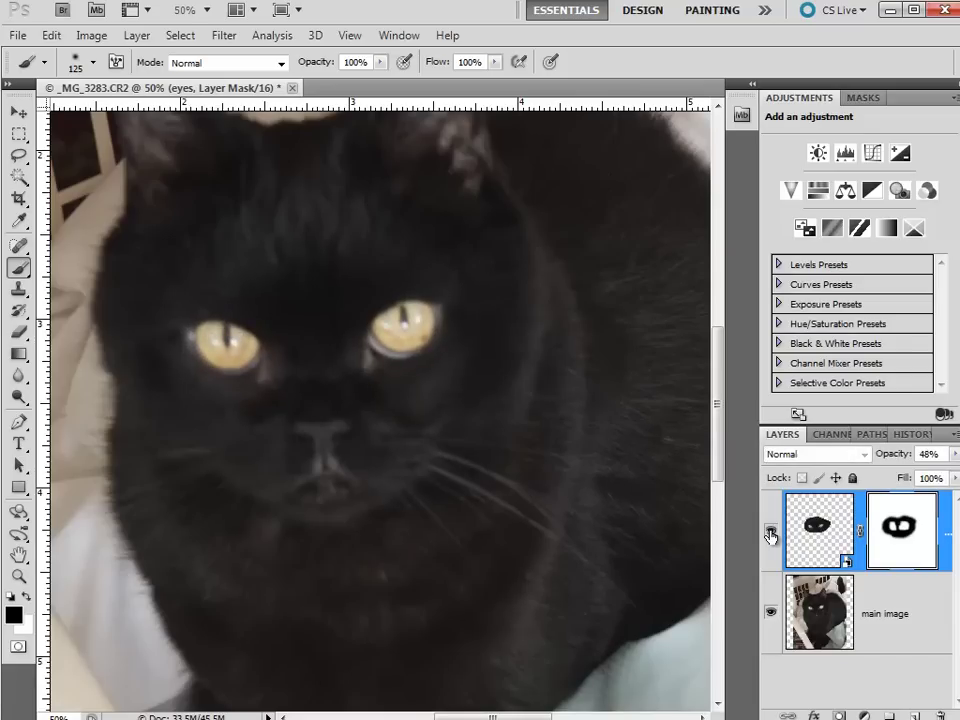
left_click(770, 533)
left_click(770, 533)
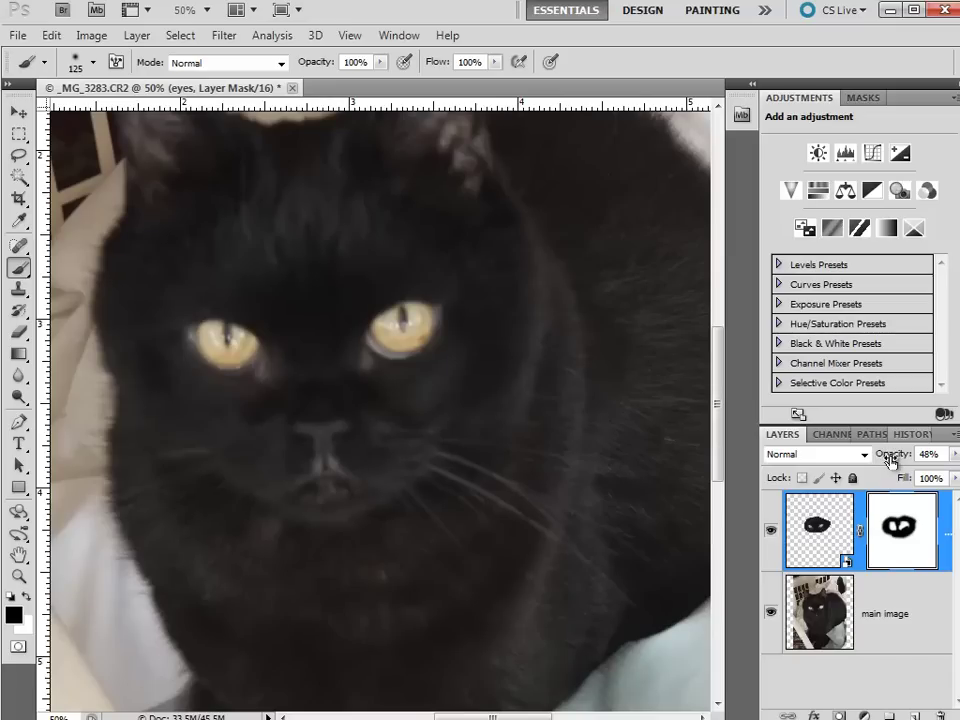
Raise the eyes layer's opacity to 100% and compare the composite with the layer hidden and shown, close up and as a whole.
left_click_drag(890, 458, 945, 458)
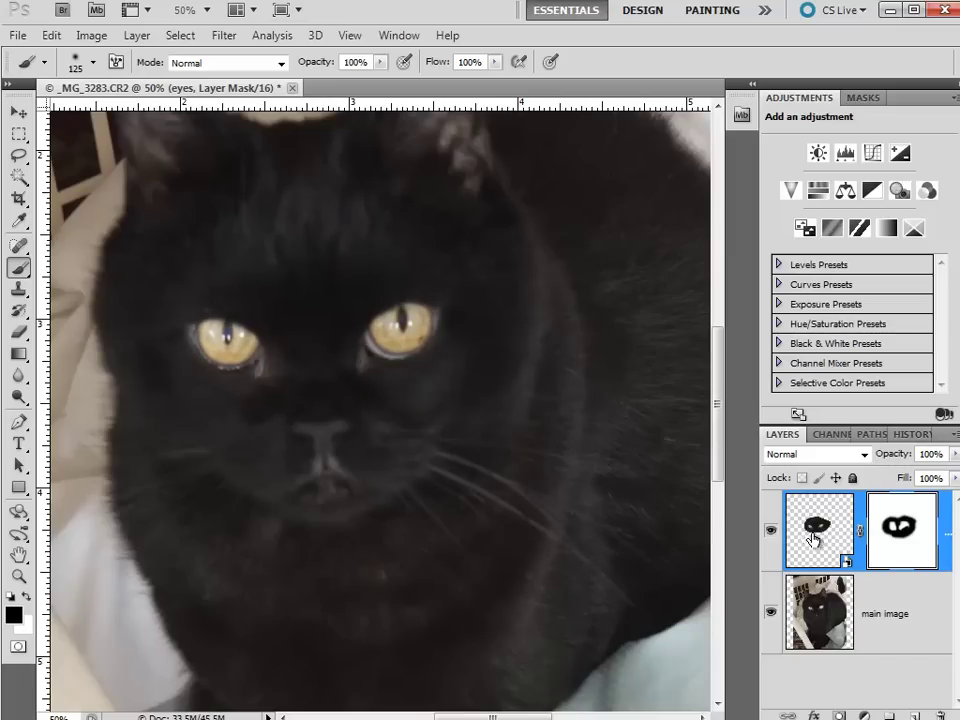
left_click(771, 530)
left_click(771, 530)
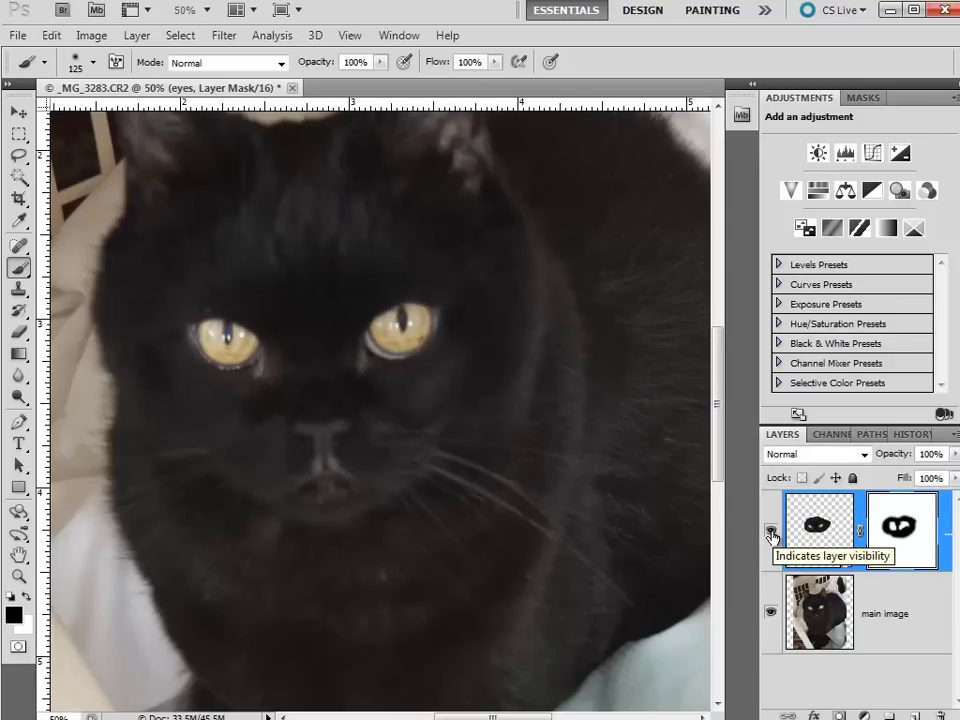
left_click(771, 530)
left_click(771, 530)
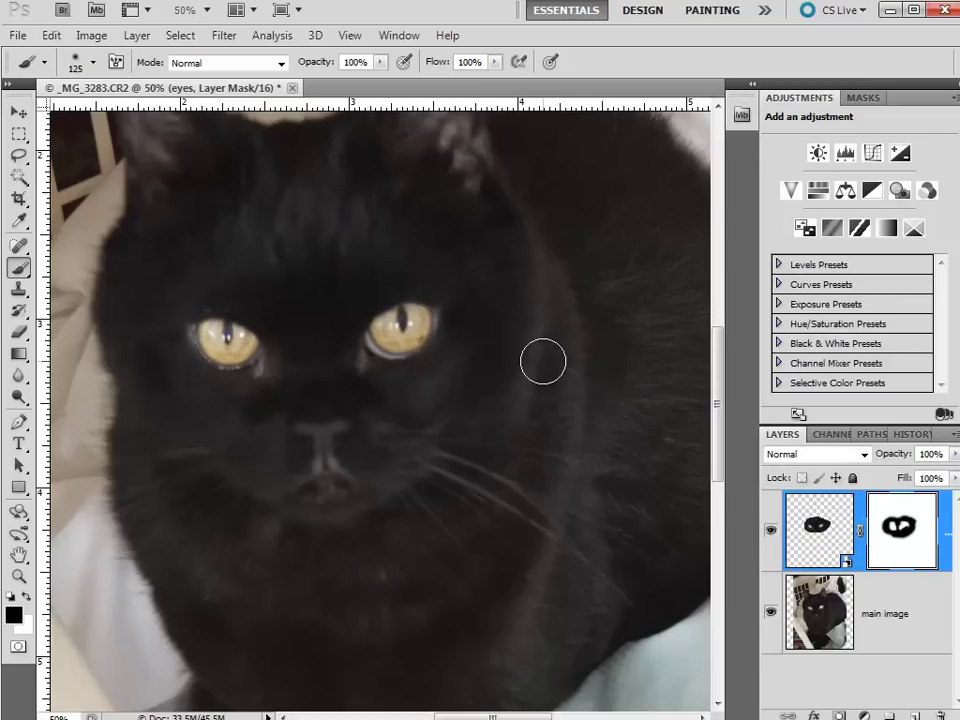
key("ctrl+minus")
key("ctrl+minus")
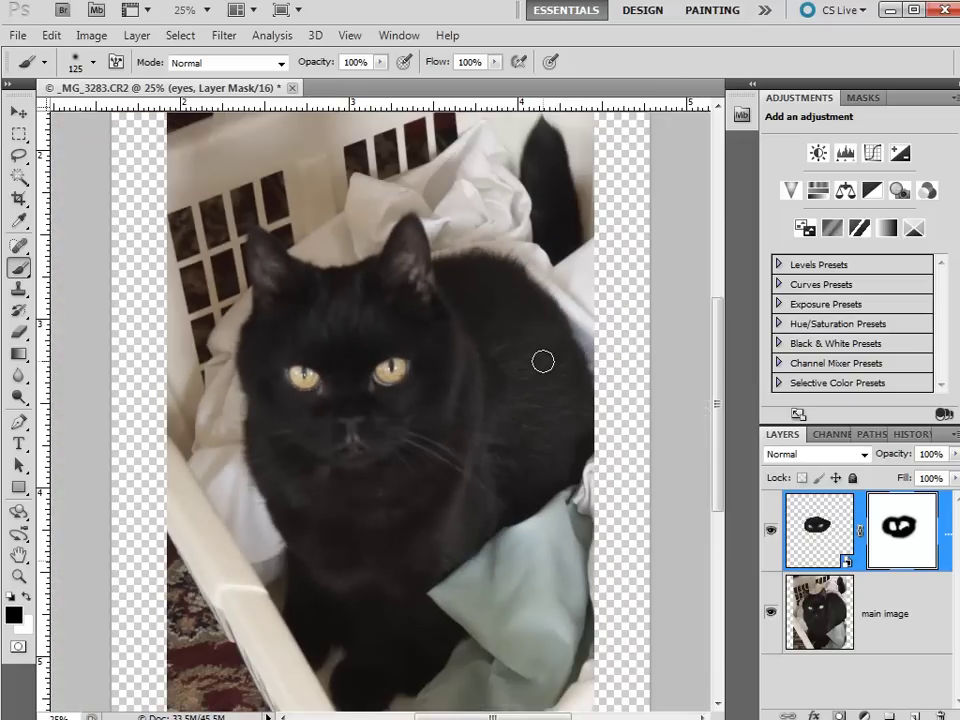
left_click(769, 530)
left_click(770, 533)
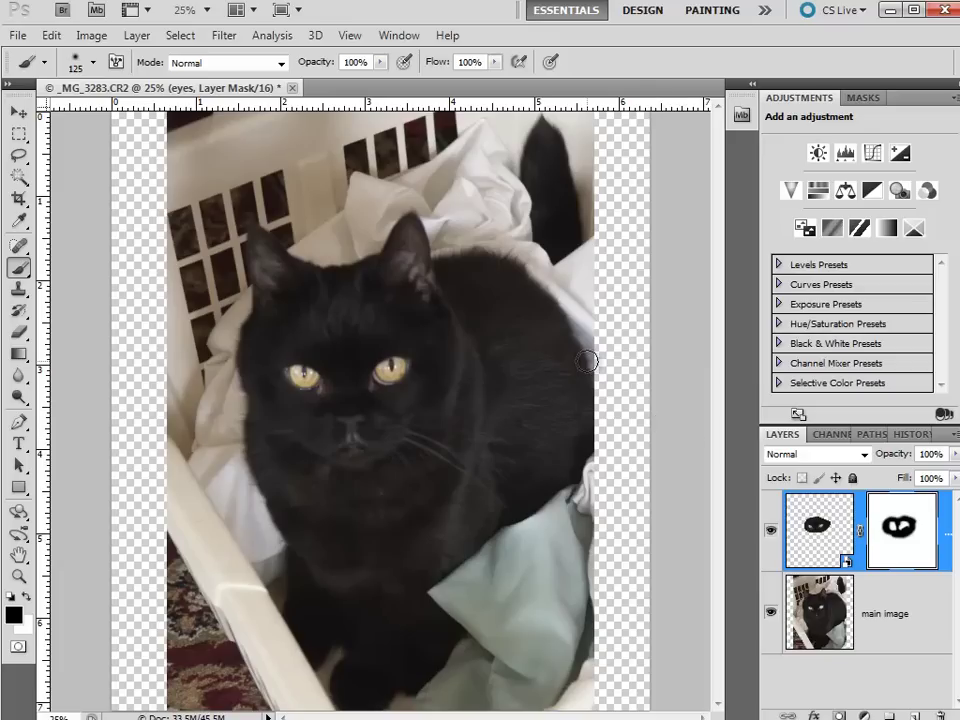
Save the layered composite and switch to Lightroom.
left_click(18, 36)
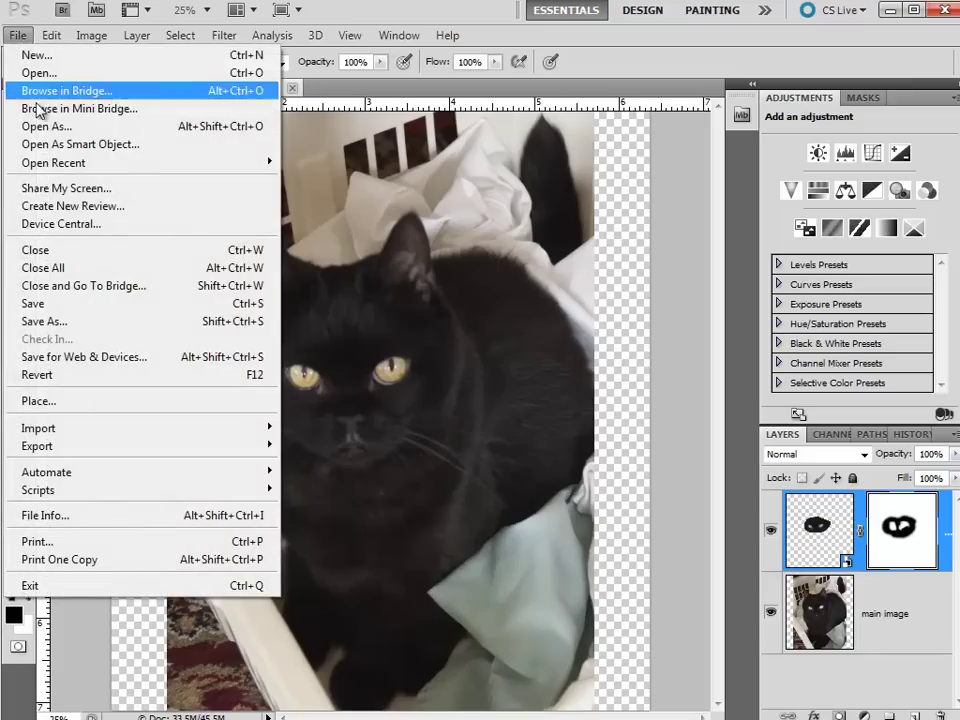
left_click(38, 303)
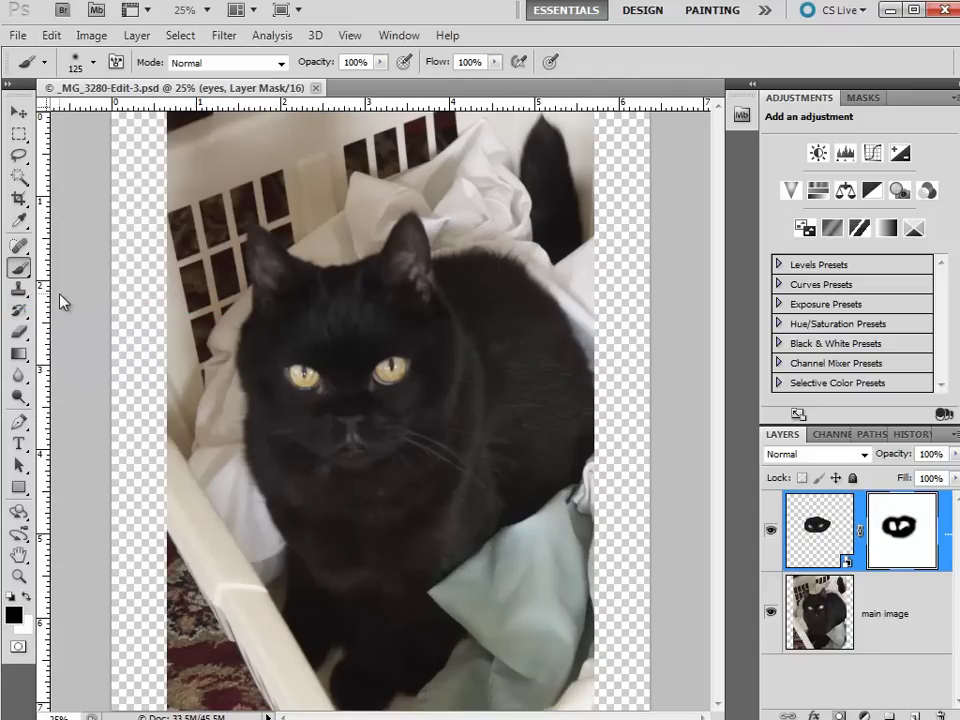
left_click(889, 10)
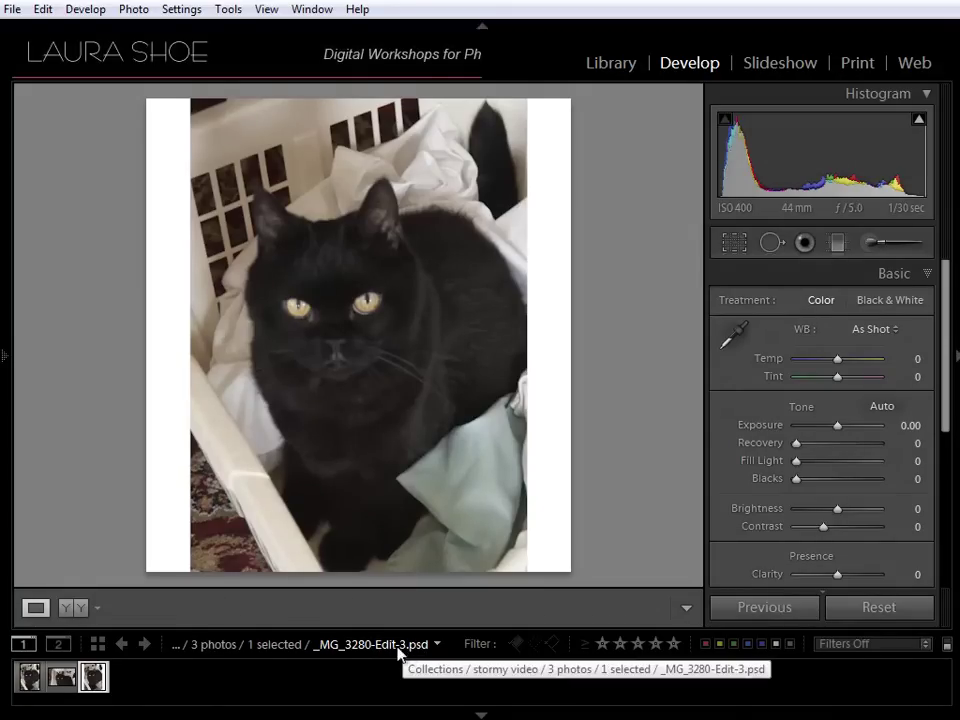
Inspect the saved composite up close, and crop away the blank strips along both sides of the photo.
left_click(476, 334)
left_click(480, 337)
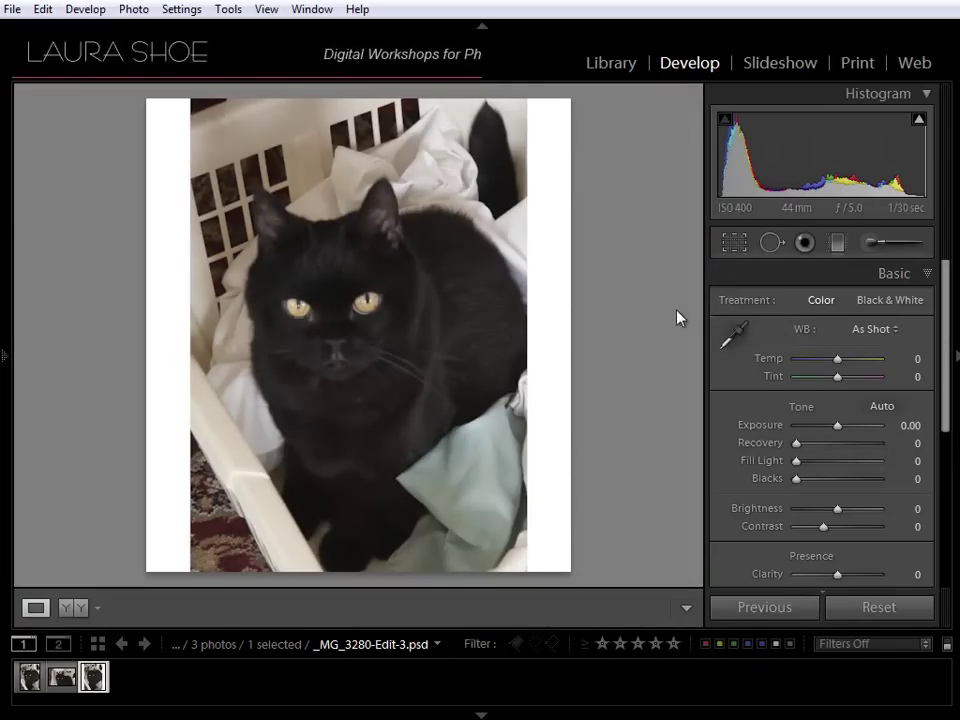
left_click(733, 243)
left_click_drag(568, 334, 546, 343)
left_click_drag(166, 341, 200, 339)
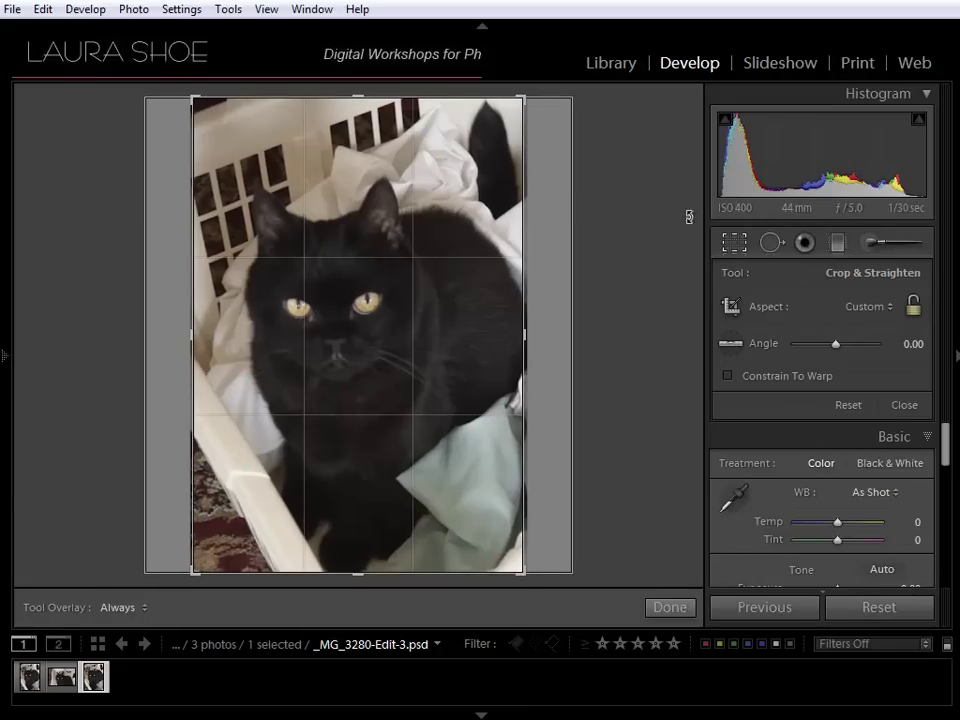
left_click(735, 246)
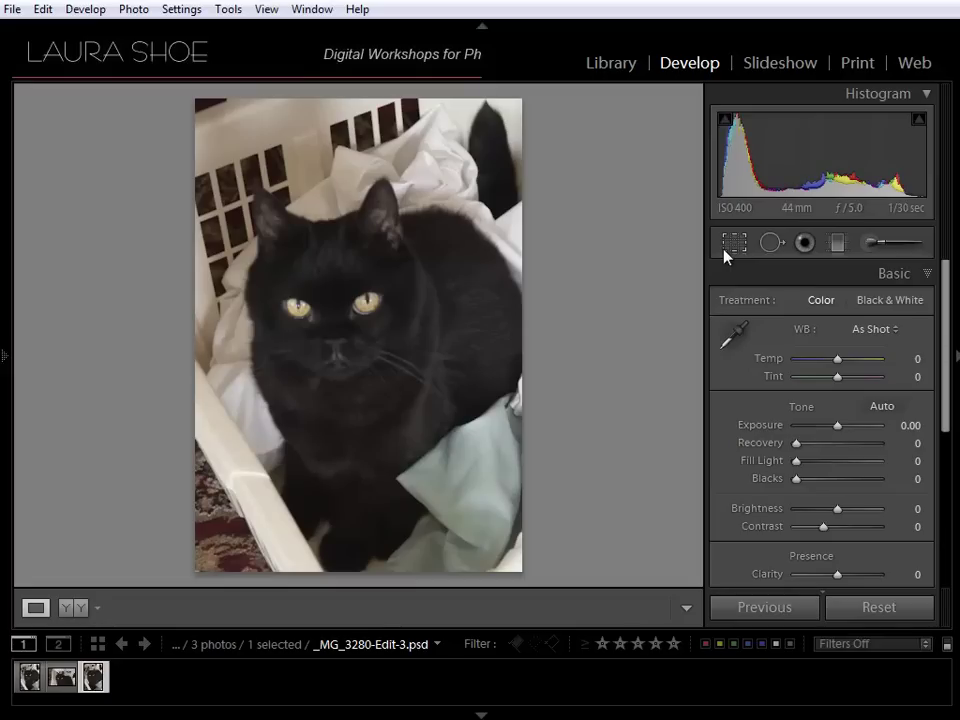